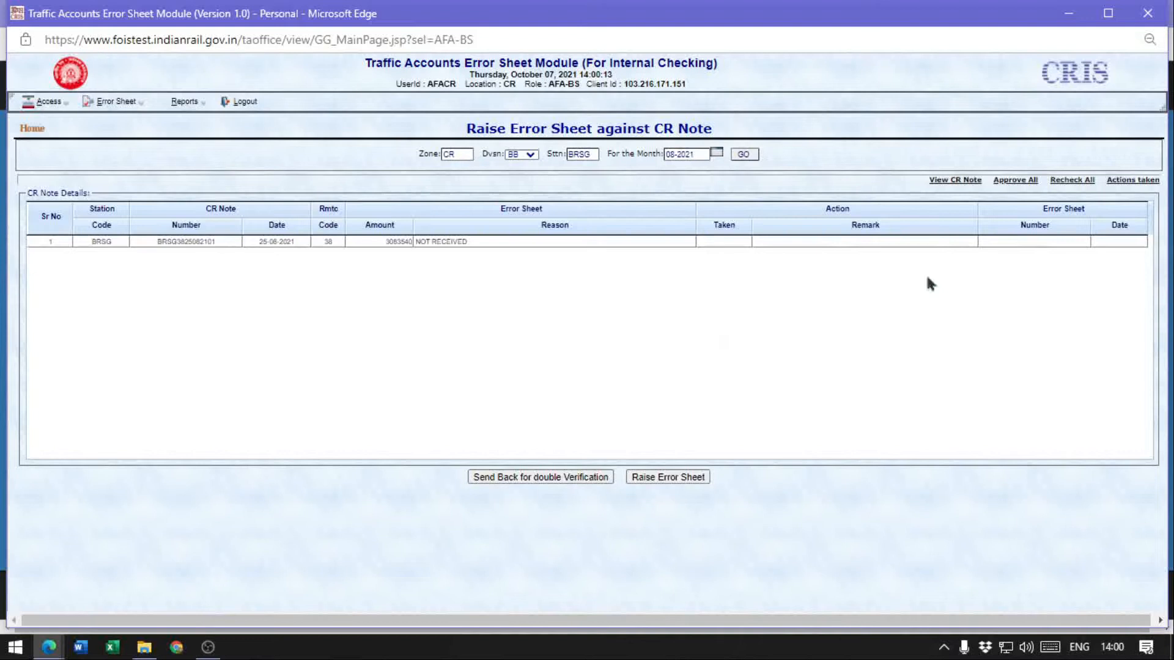
View the CR note details of the BRSG entry and return to the error sheet list
click(441, 243)
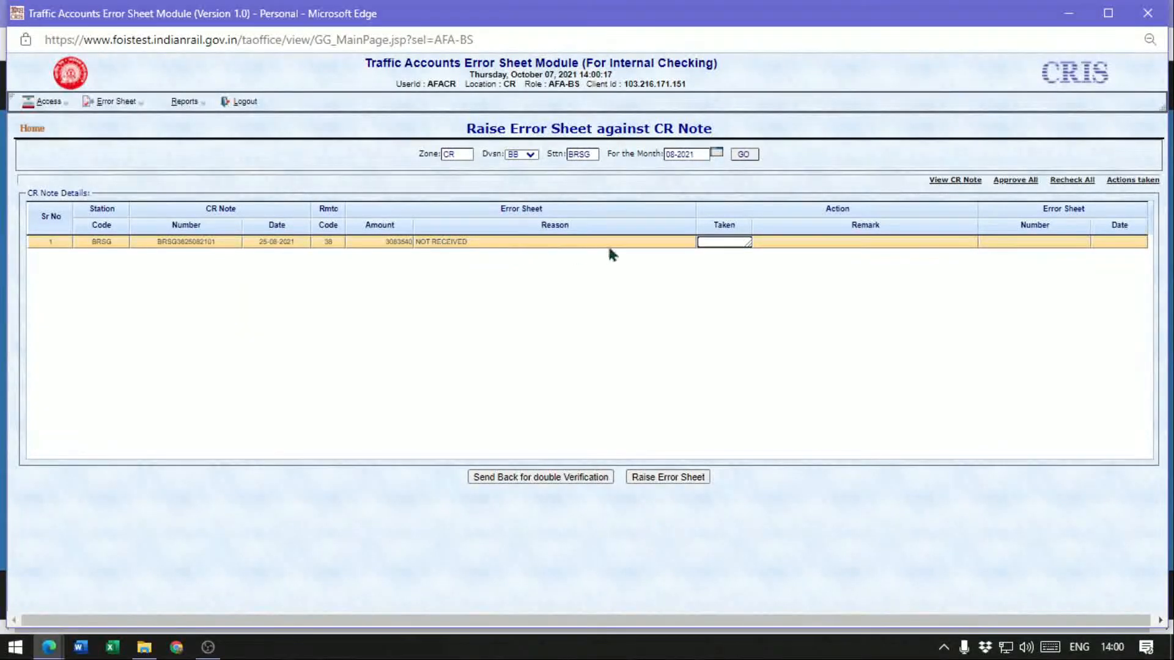
click(967, 186)
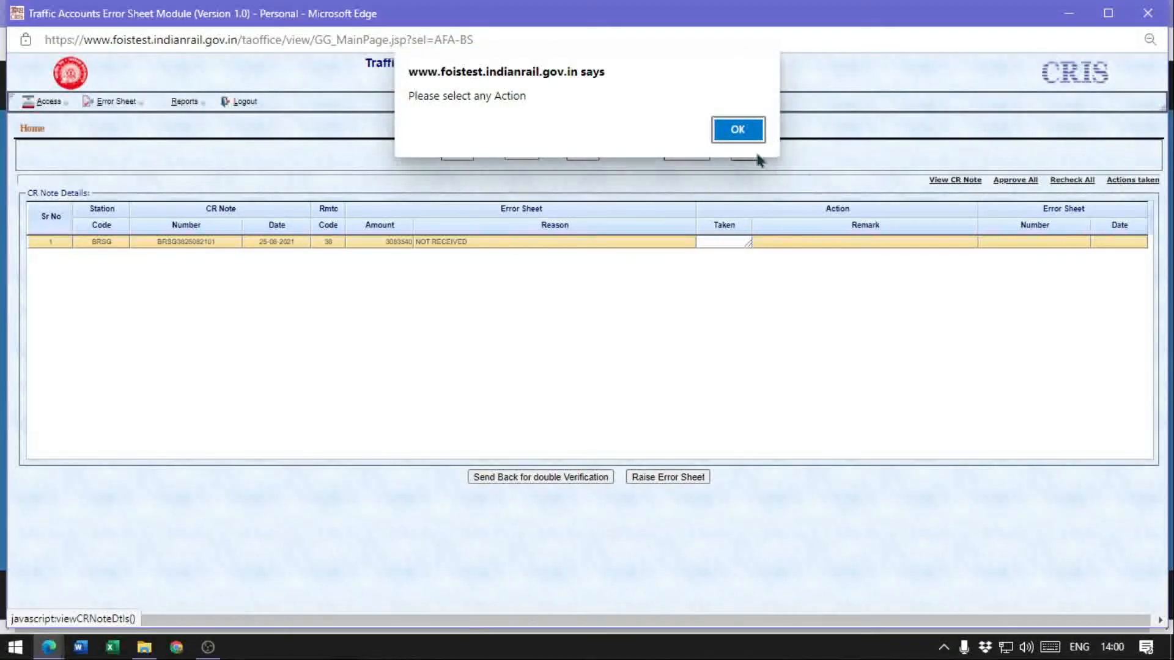
click(754, 138)
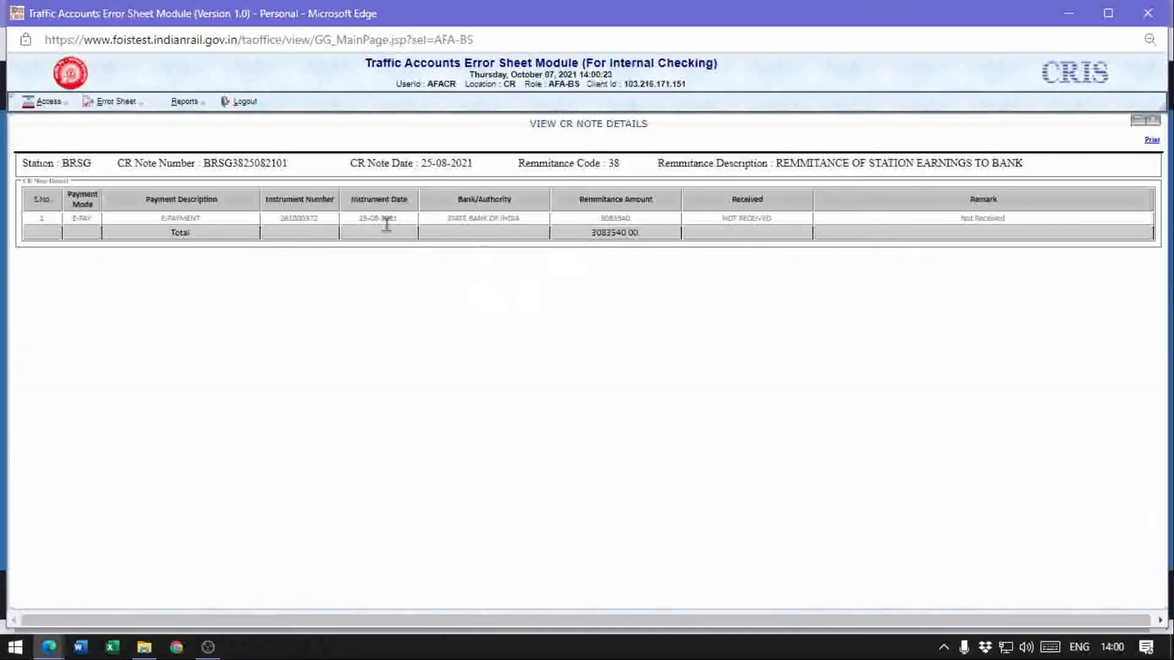
click(1153, 123)
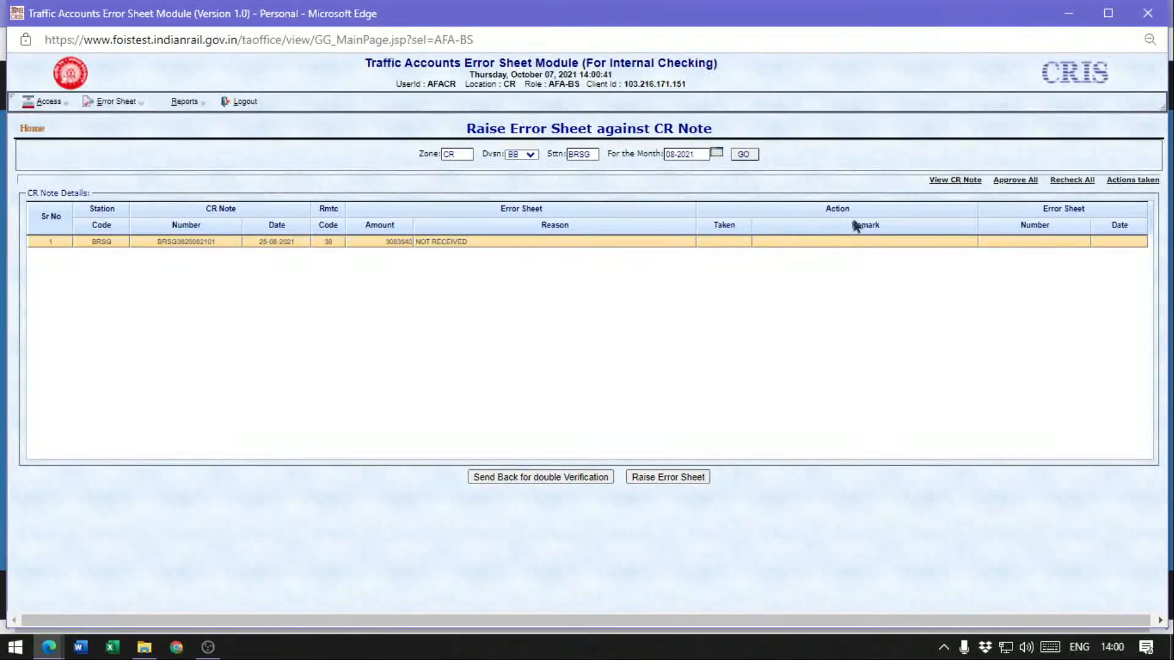
Set the BRSG CR note's action taken to APPROVED with the remark "APPROVED. ISSUE ES"
click(721, 242)
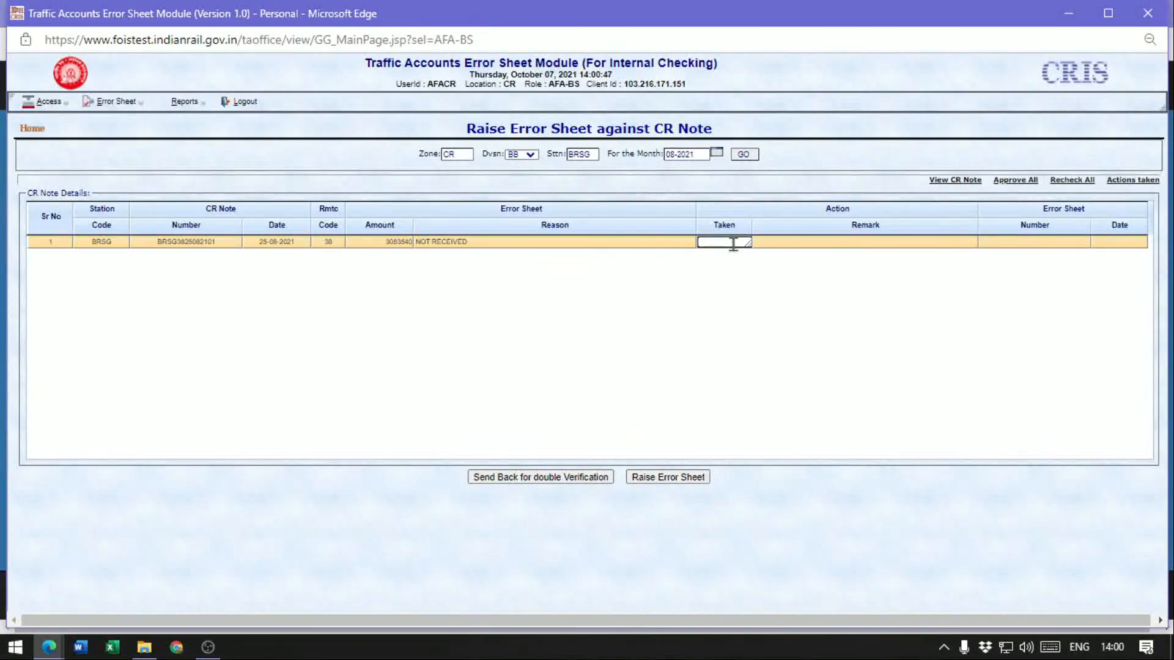
text(R)
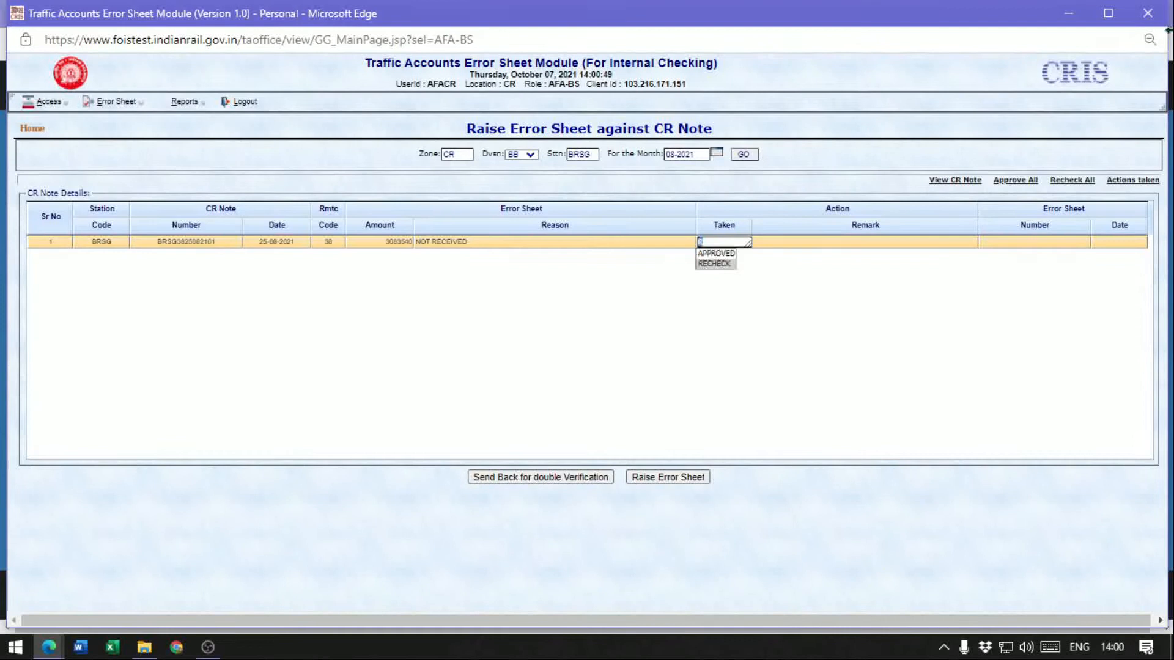
key(Up)
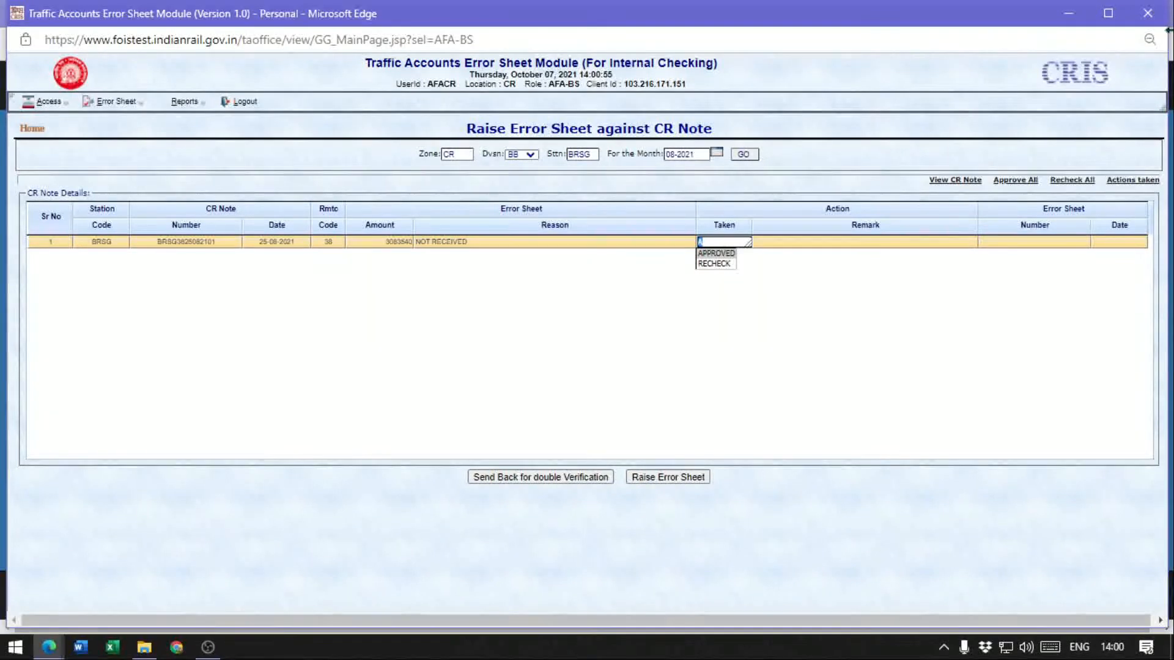
key(Tab)
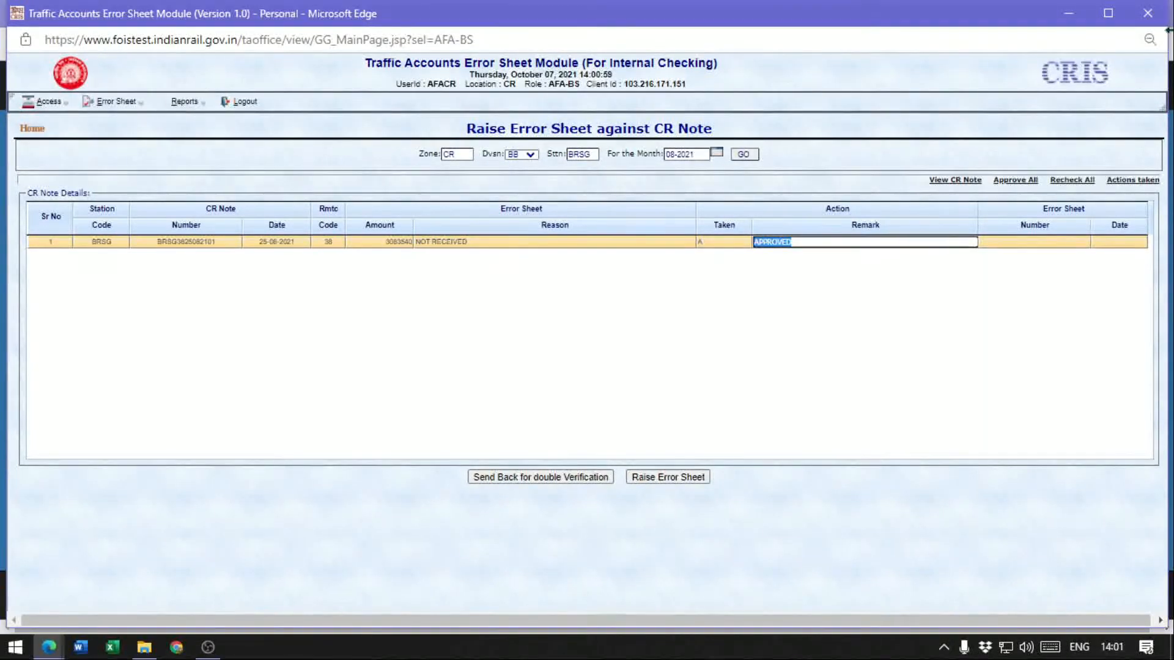
key(End)
text(. ISSUE ES)
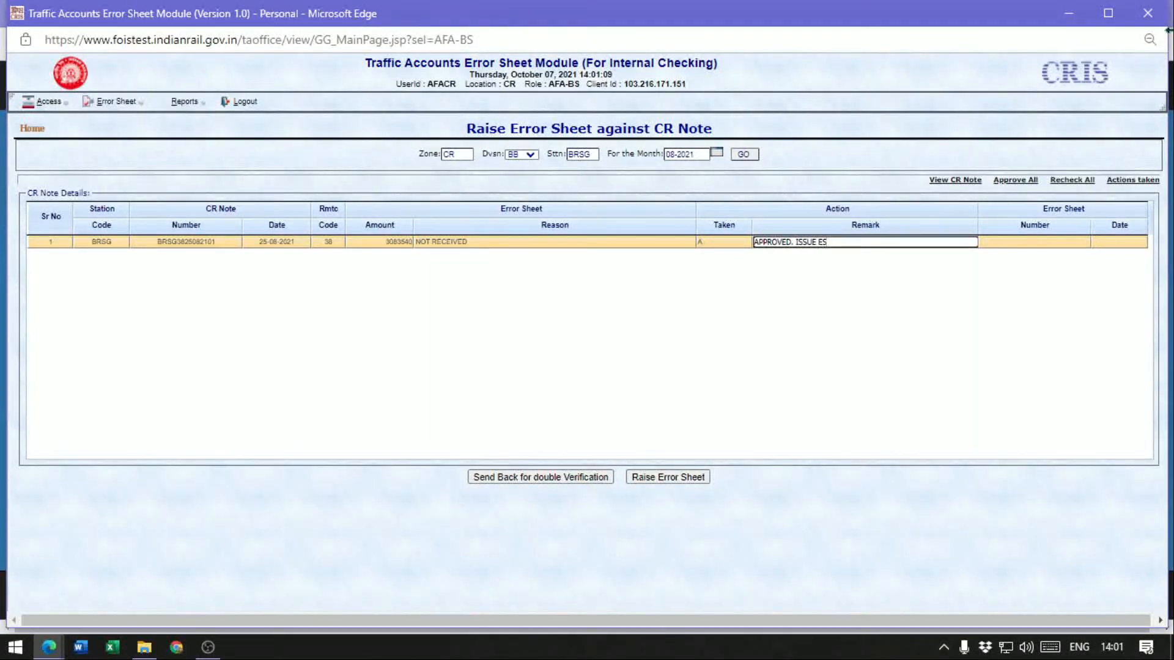
Raise the error sheet for the approved BRSG CR note and dismiss the resulting messages
click(669, 478)
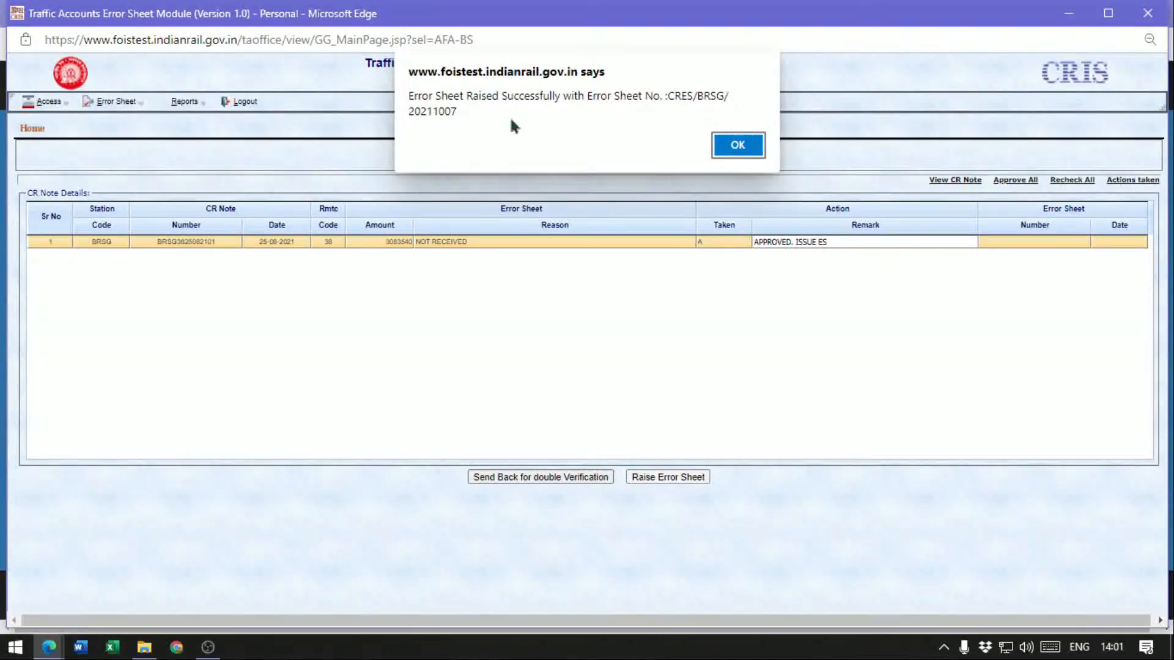
click(736, 147)
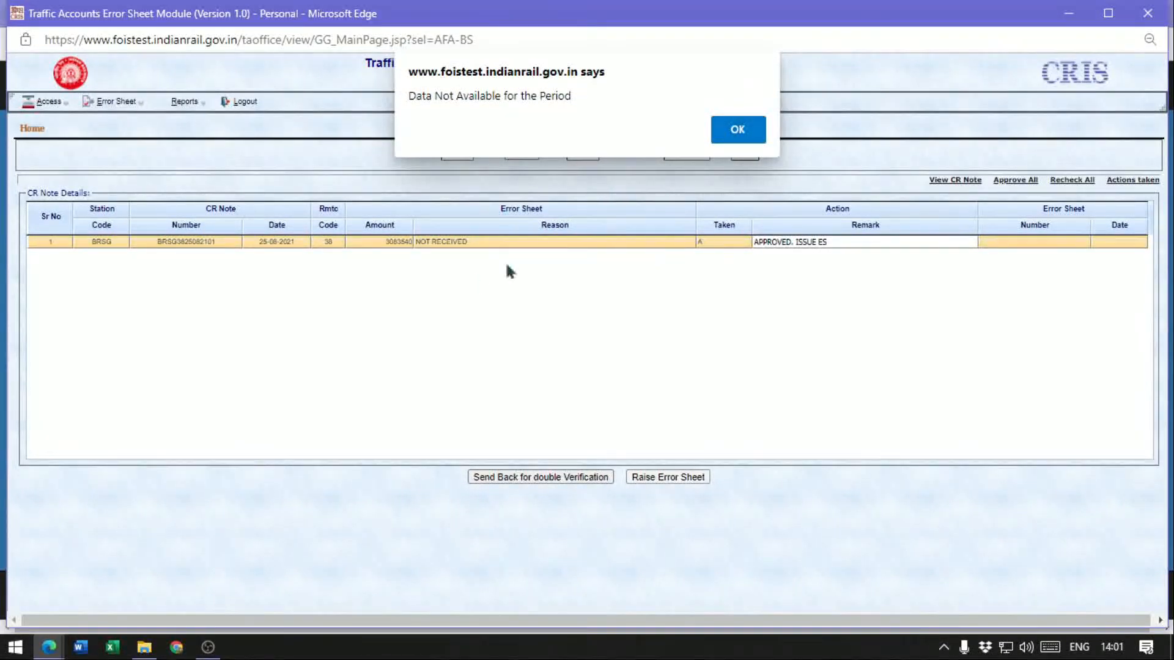
click(737, 140)
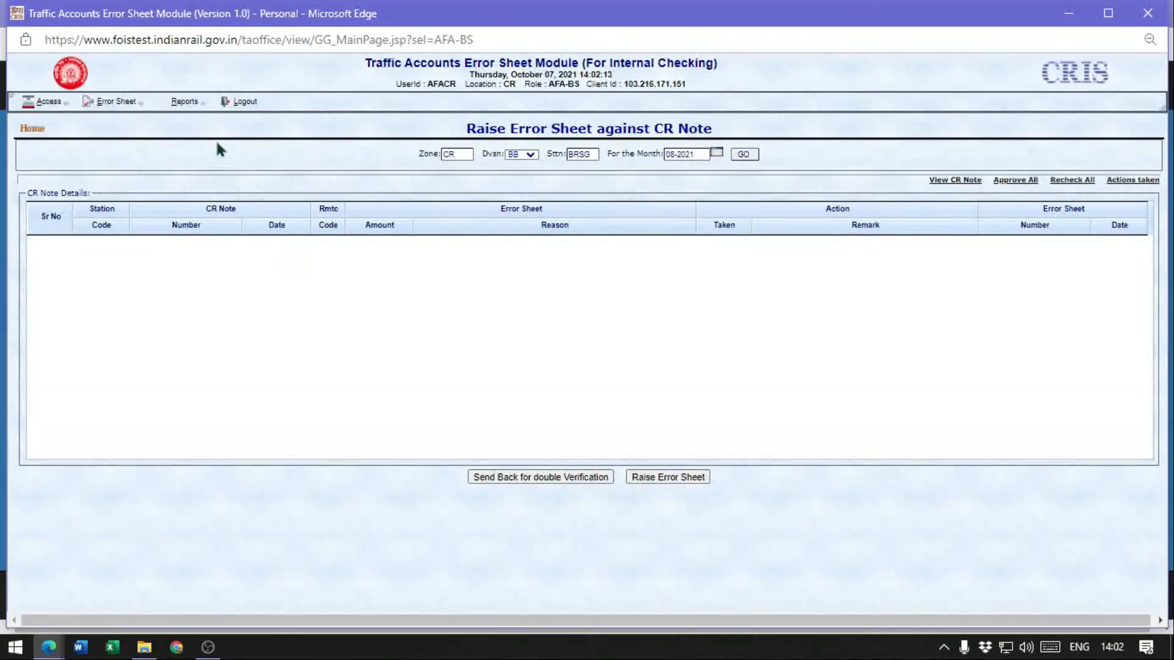
Log out and log back in with user ID AACR, the account password, location CR and the captcha
click(240, 105)
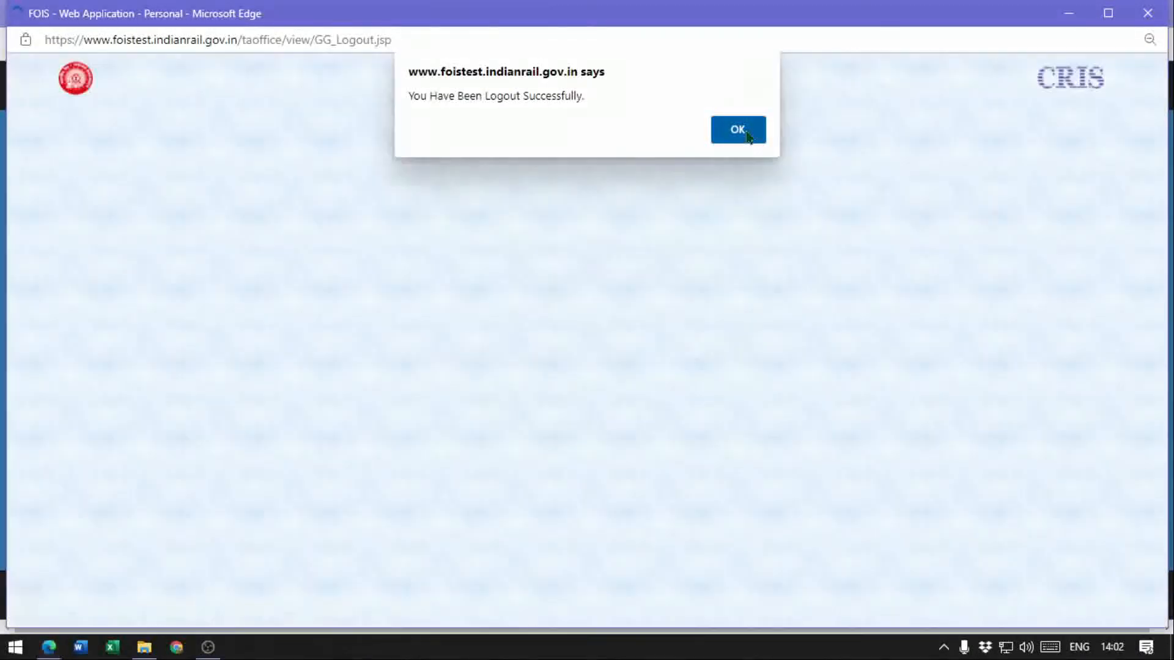
click(747, 136)
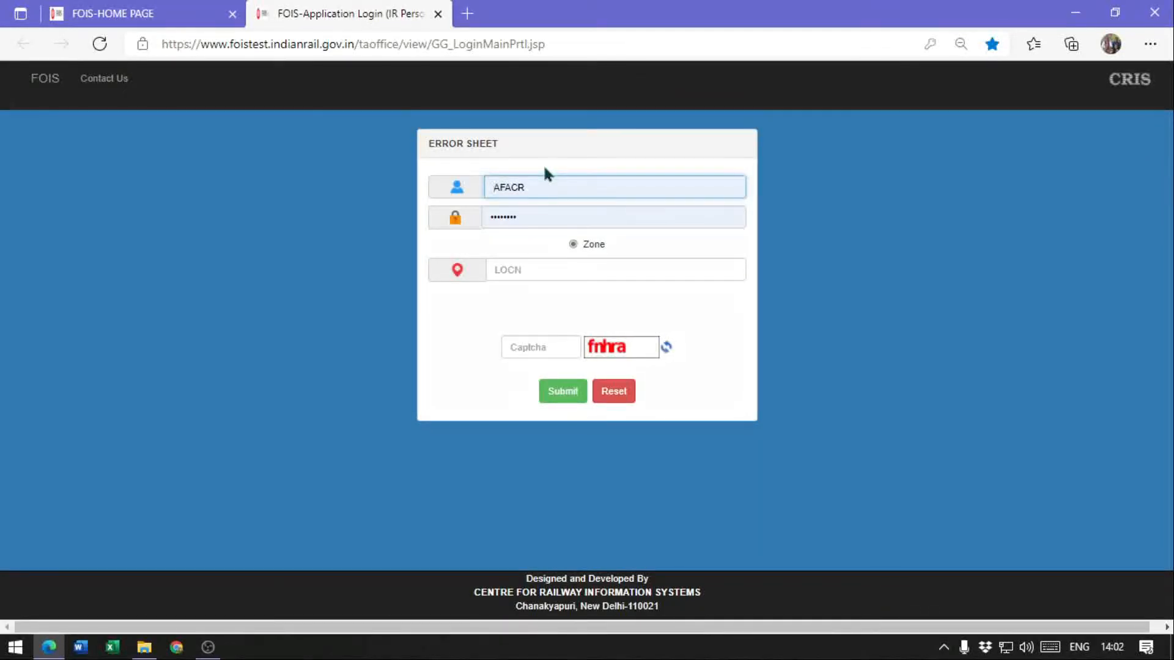
key(Tab)
key(shift+Tab)
text(AACR)
key(Tab)
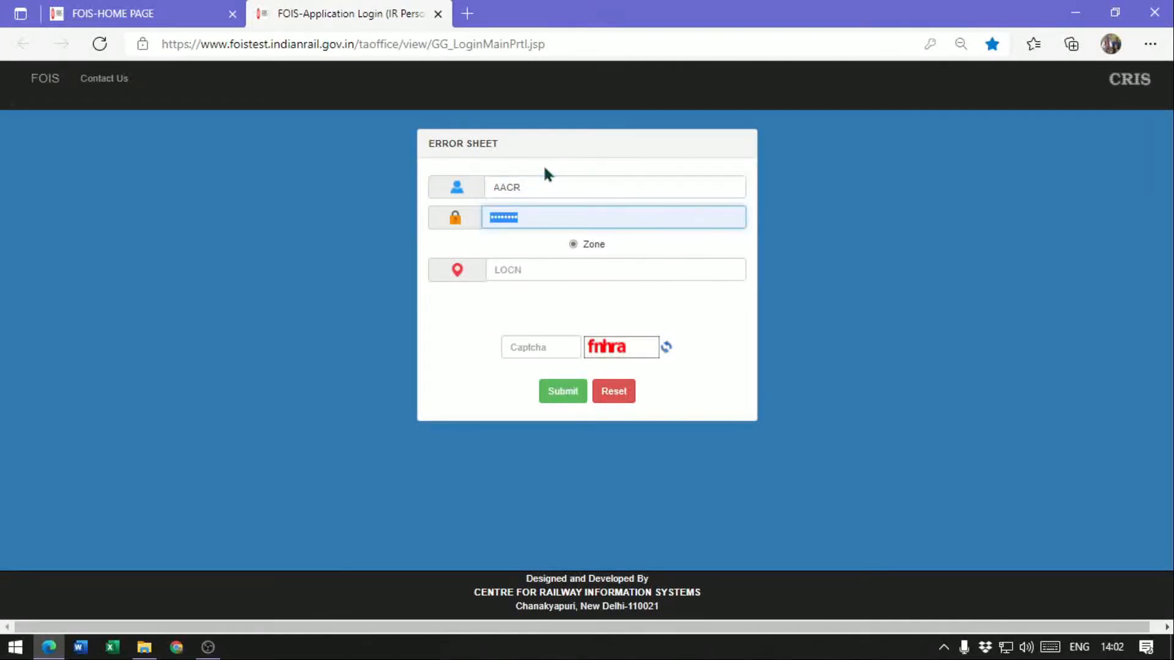
text(••••••••)
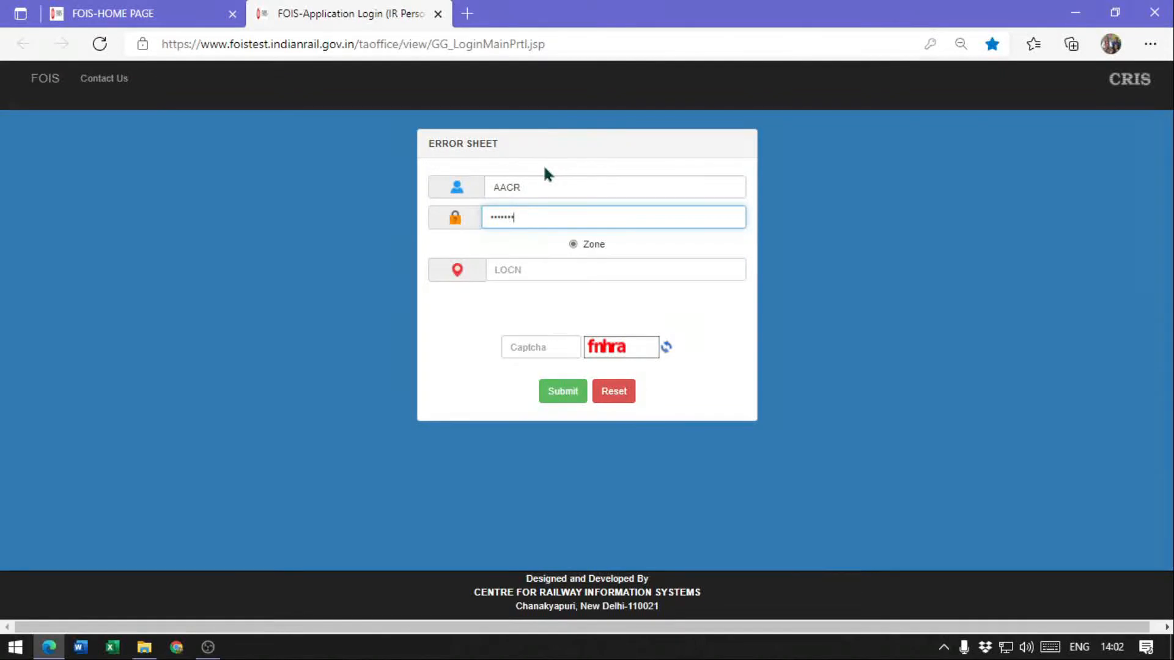
key(Tab)
text(CR)
key(Tab)
text(fnhra)
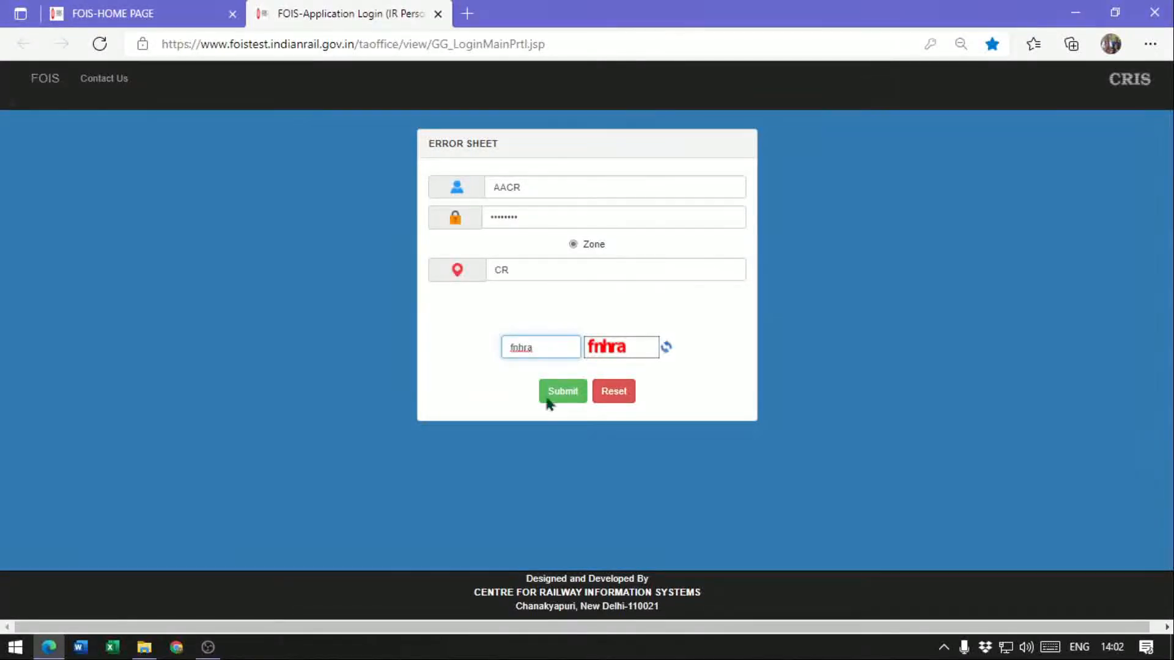
click(562, 394)
click(561, 395)
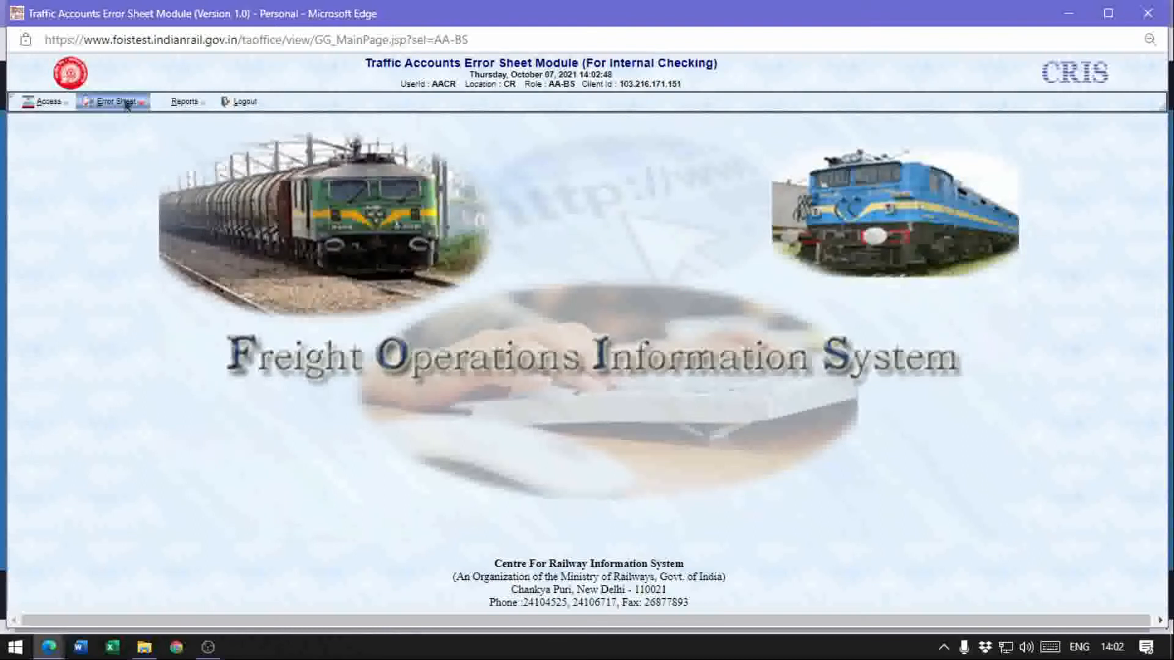
Open Station Remark on Error Sheet of CR Notes and list the error sheets with ES Period set to ALL
click(120, 102)
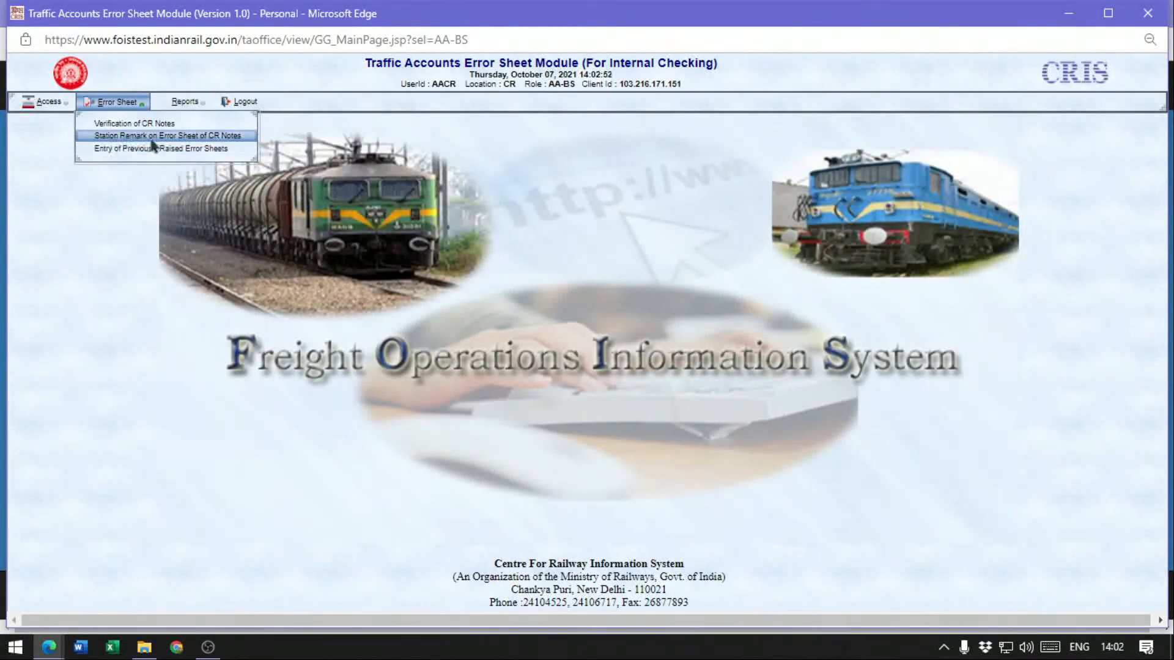
click(194, 137)
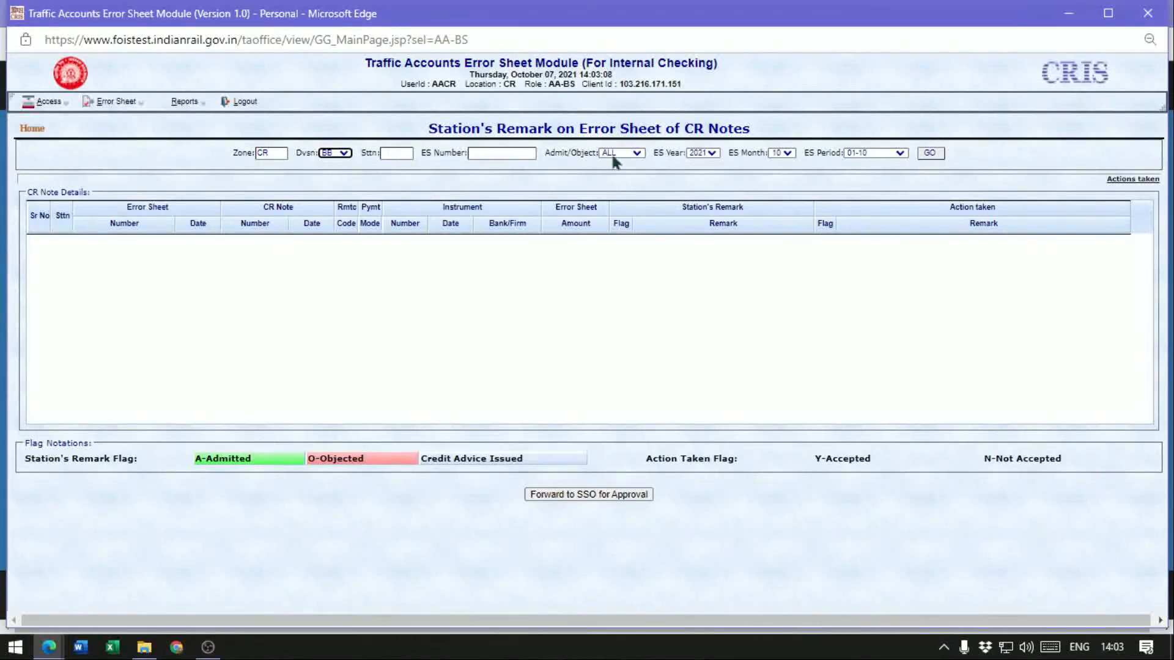
click(633, 154)
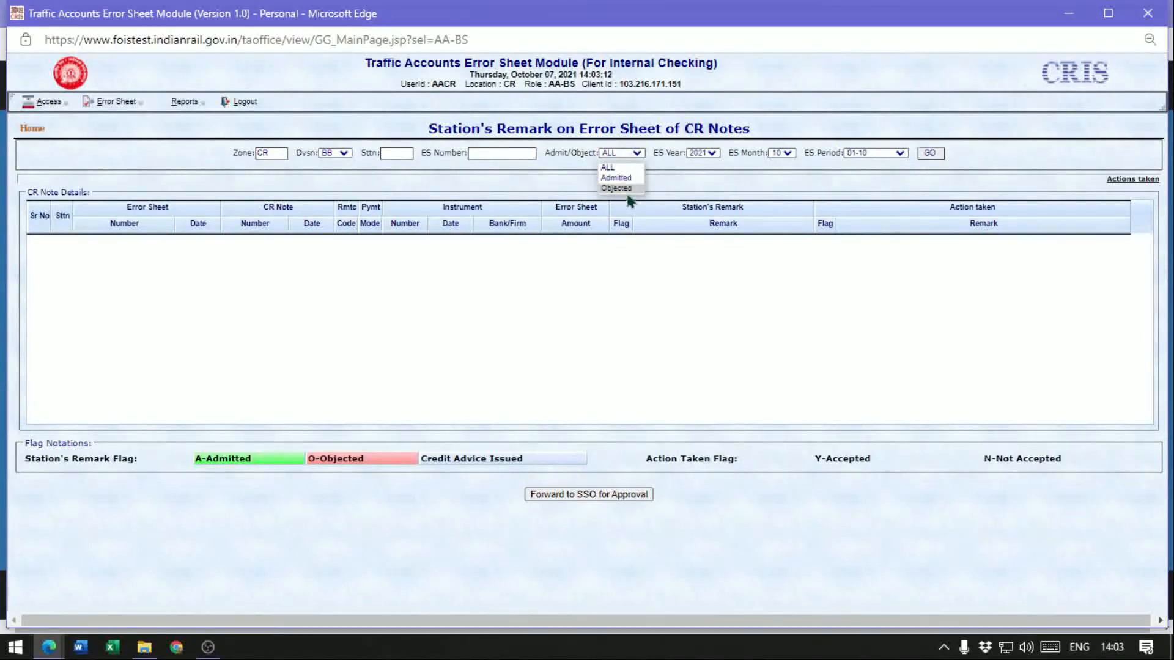
click(627, 153)
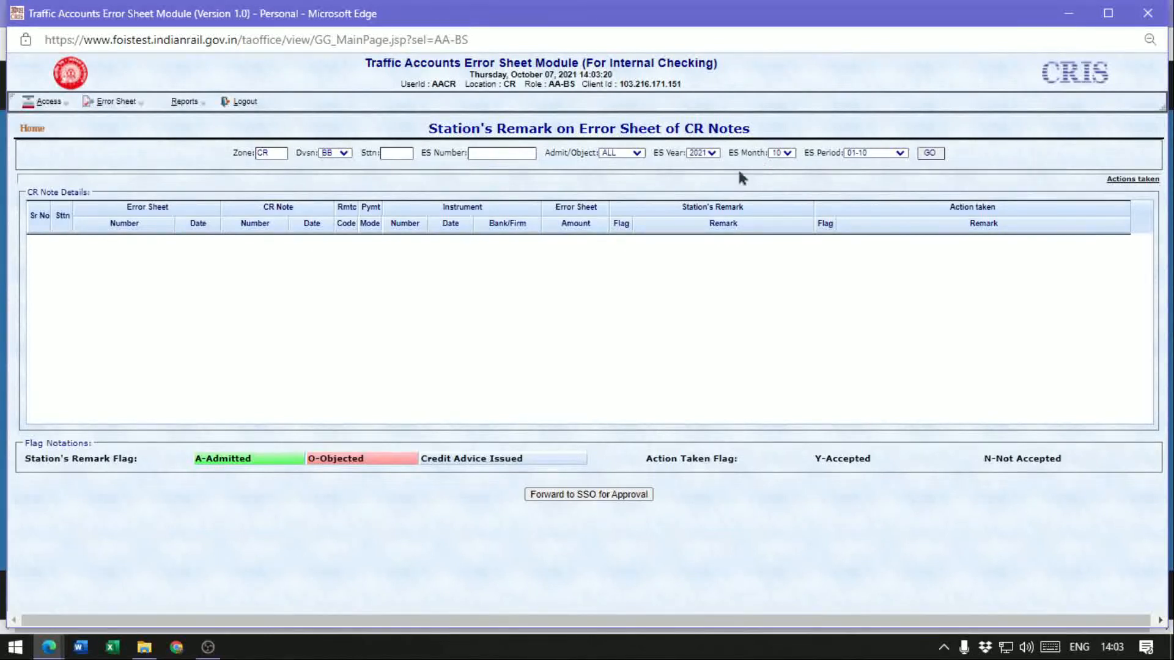
click(879, 160)
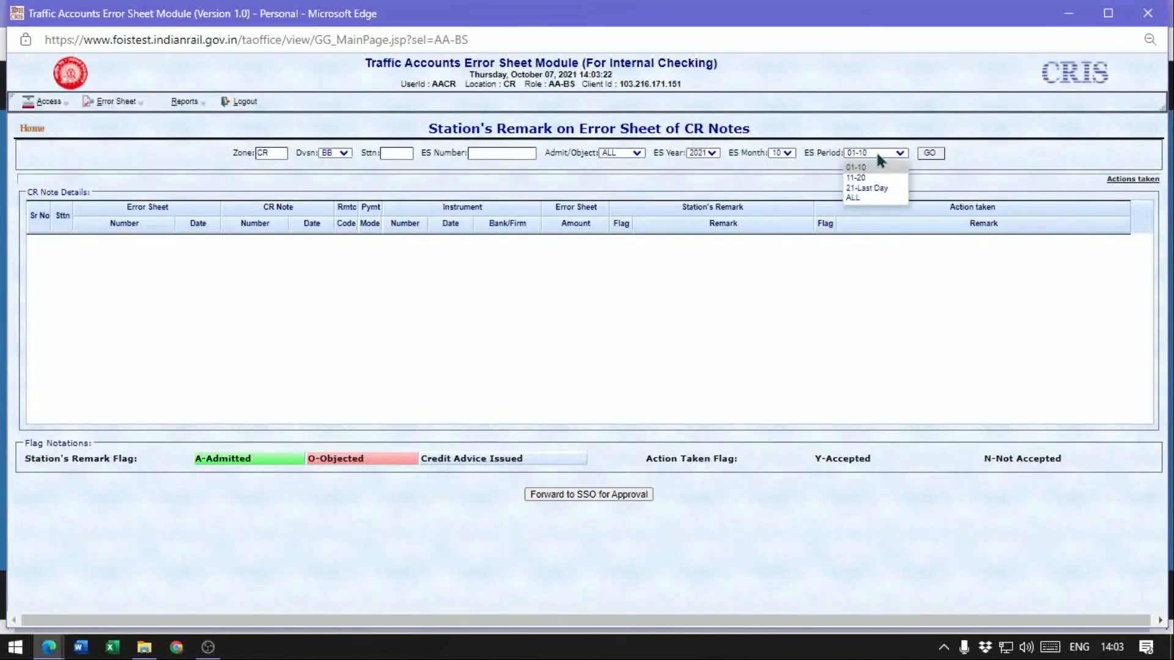
click(857, 196)
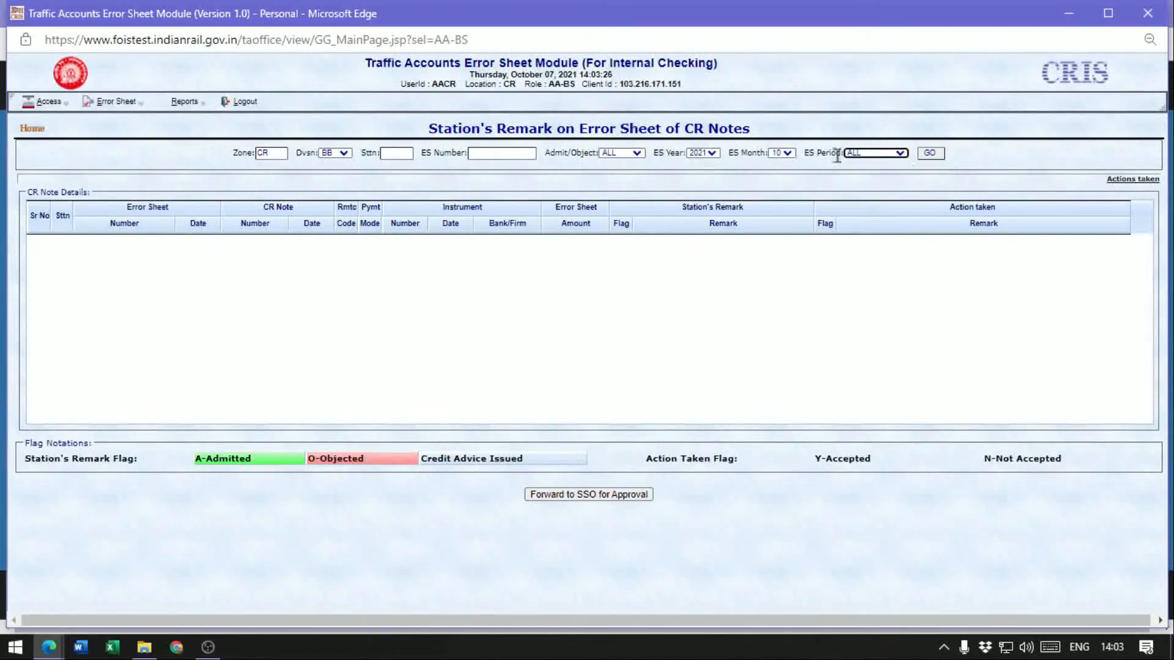
click(930, 155)
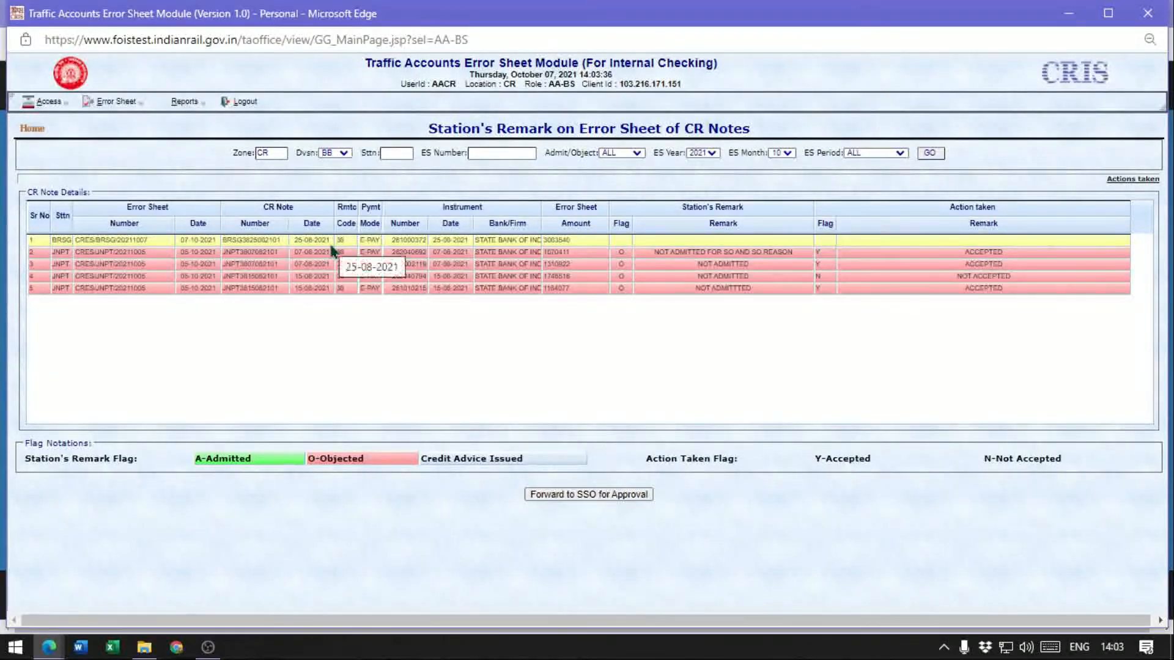
Try to edit the action-taken flag of the first JNPT error sheet and the BRSG error sheet, then select the second JNPT row
key(ctrl+plus)
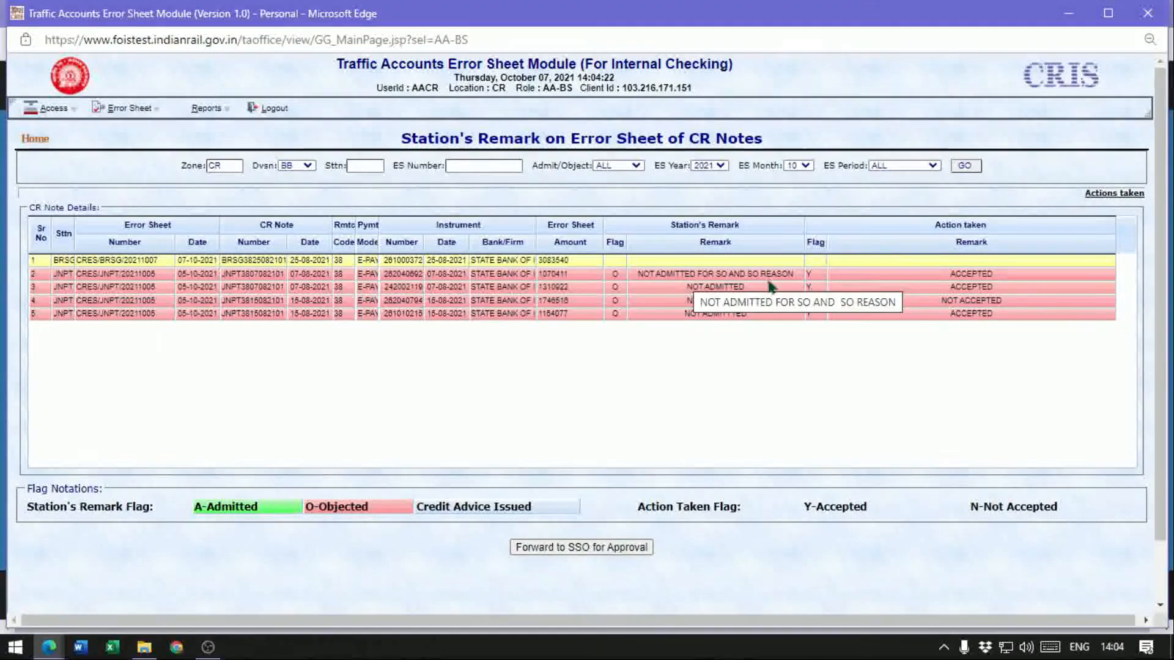
click(821, 279)
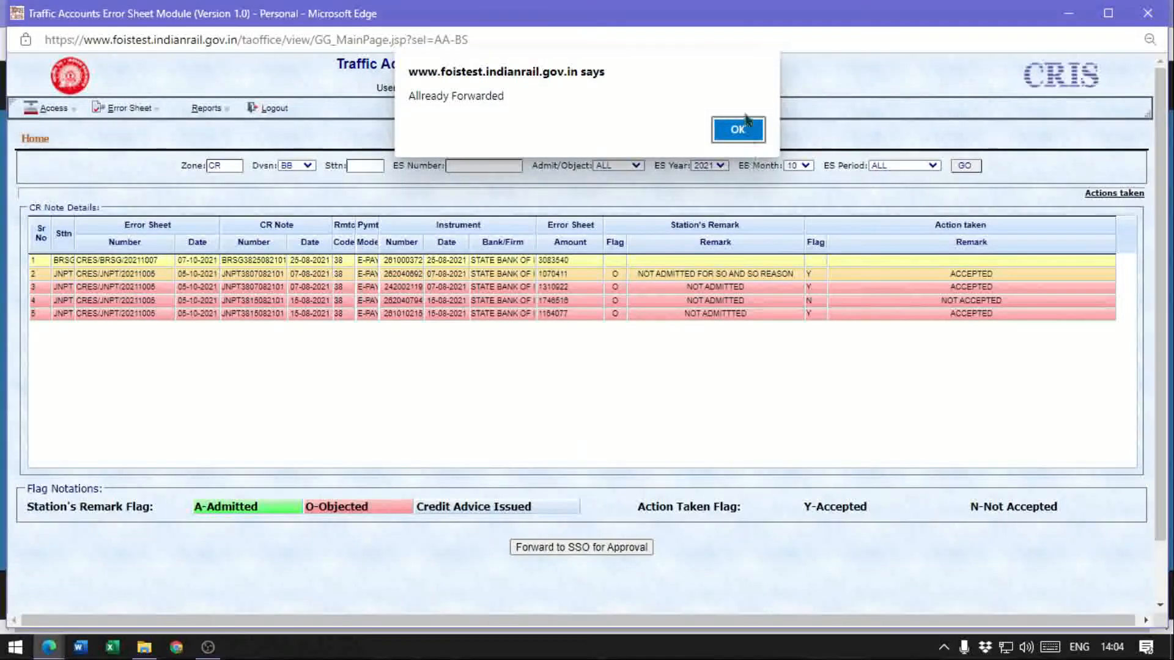
key(Return)
click(817, 266)
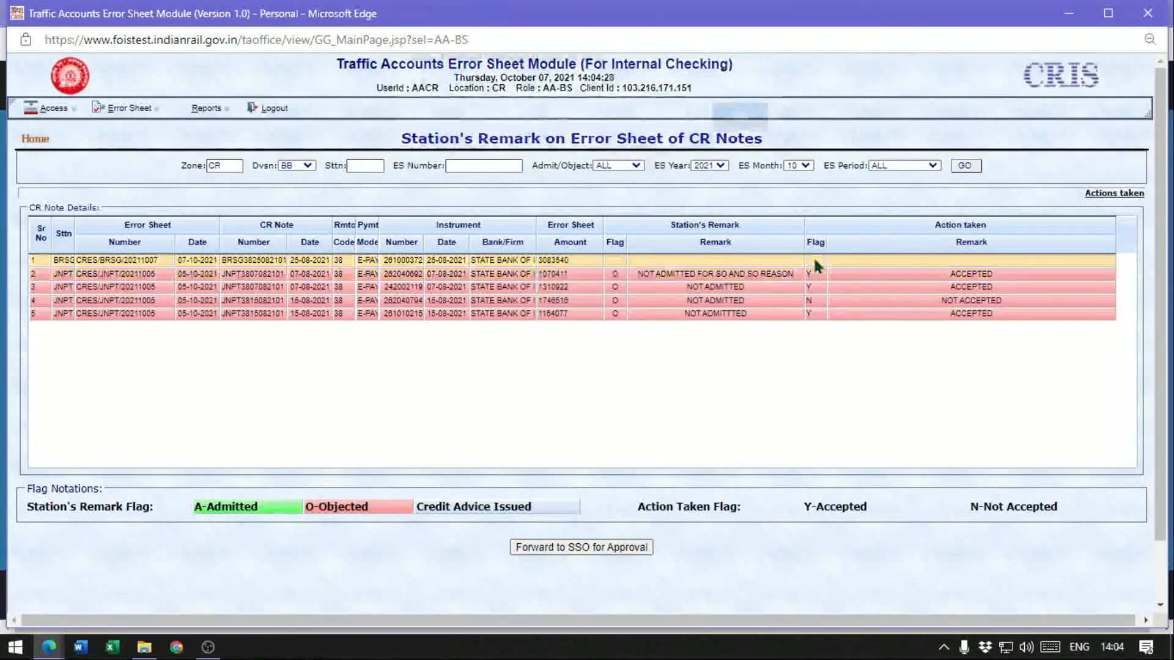
key(Return)
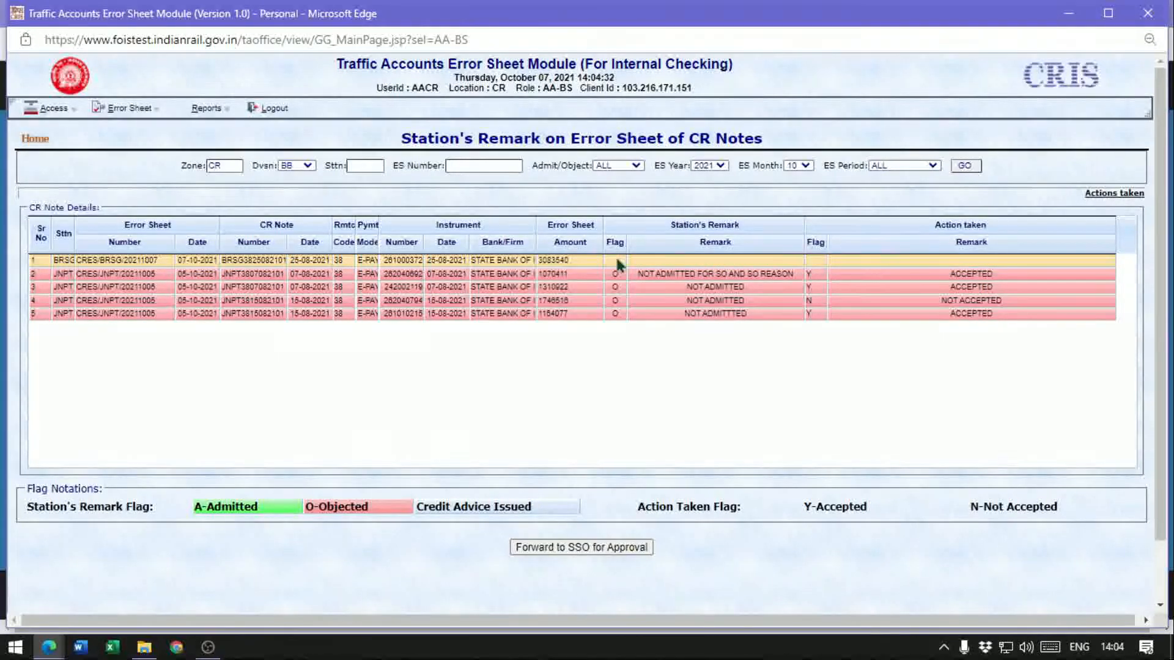
click(733, 290)
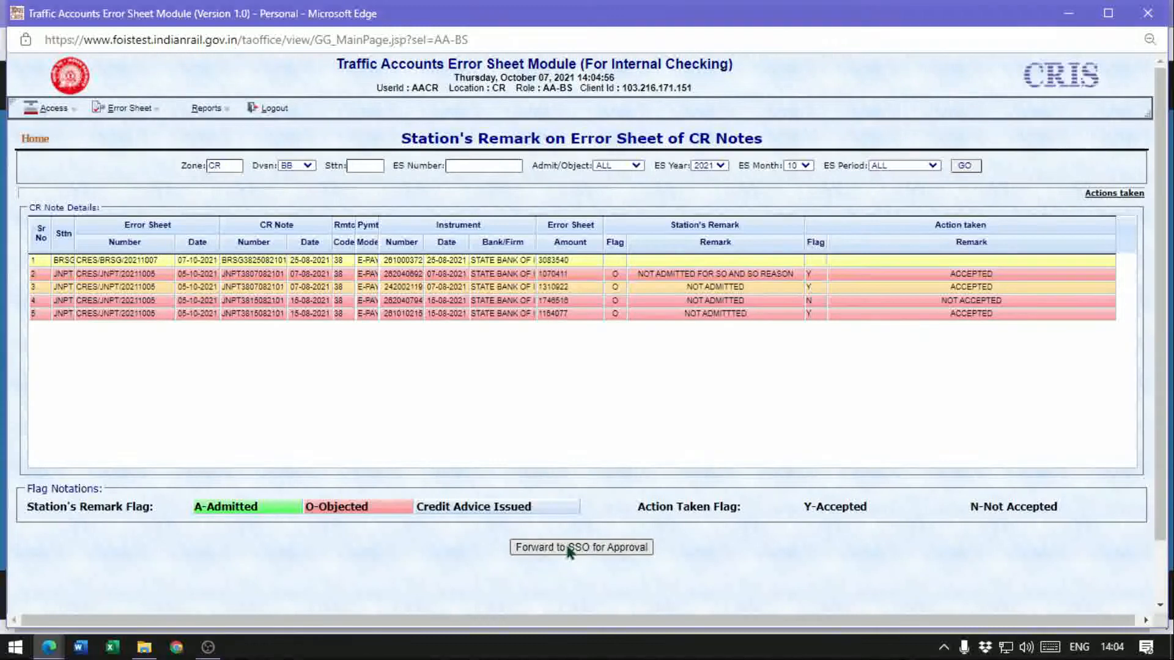
Log out and log back in with user ID SSOCR, the account password, location CR, the captcha and role SSO-BS
click(267, 108)
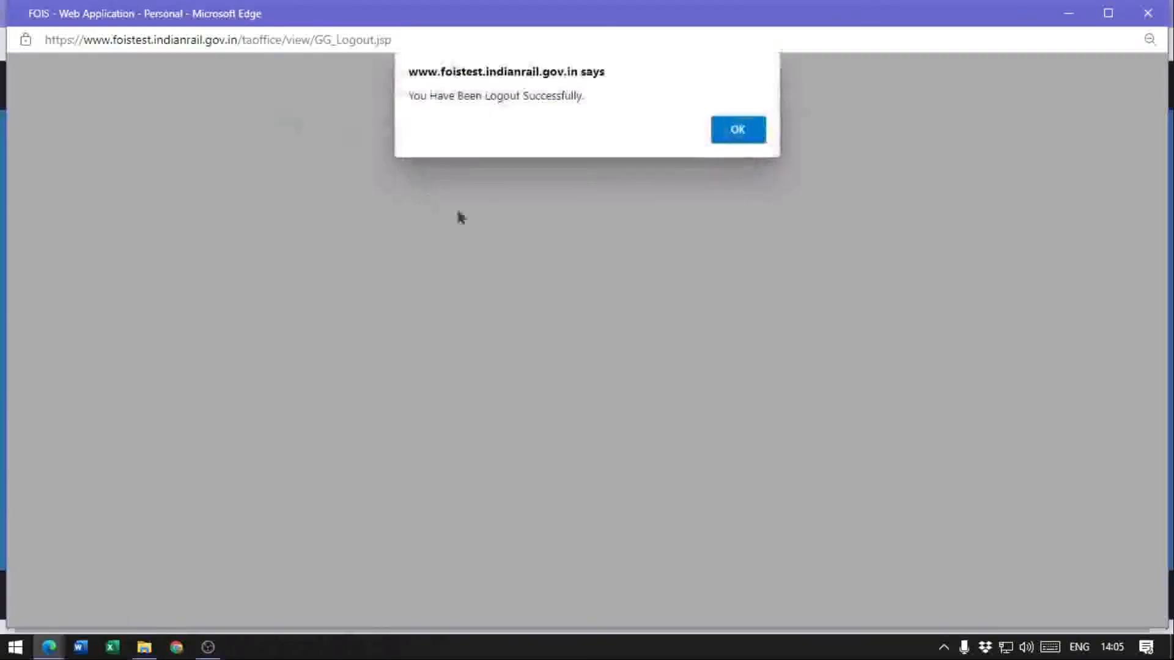
click(751, 135)
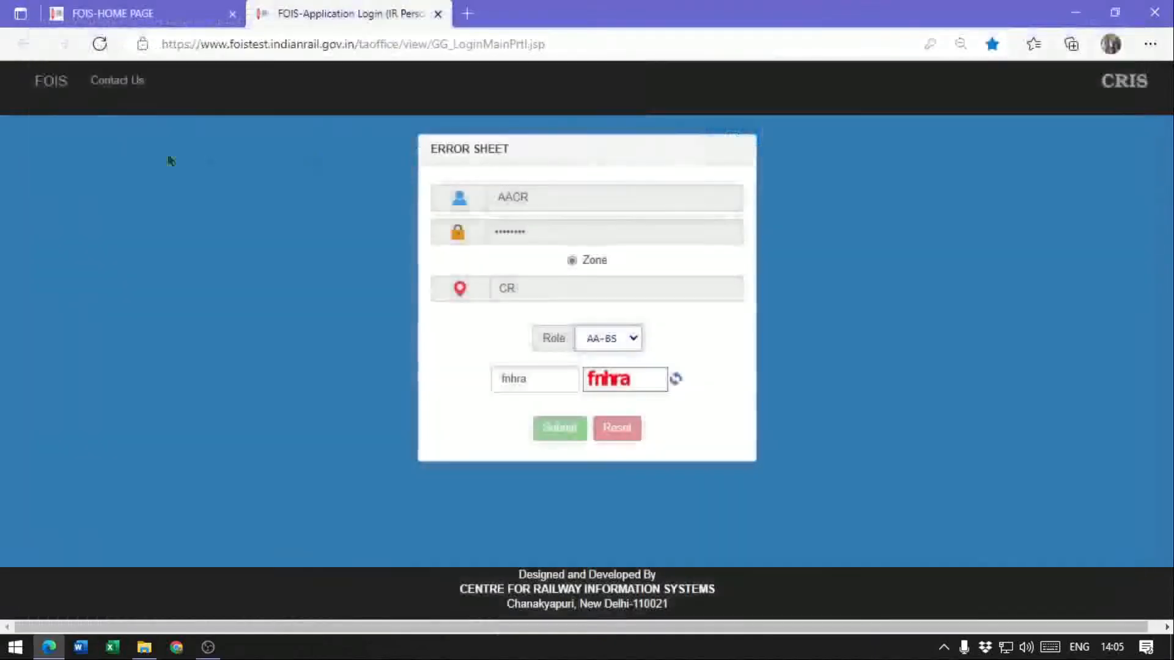
double_click(564, 201)
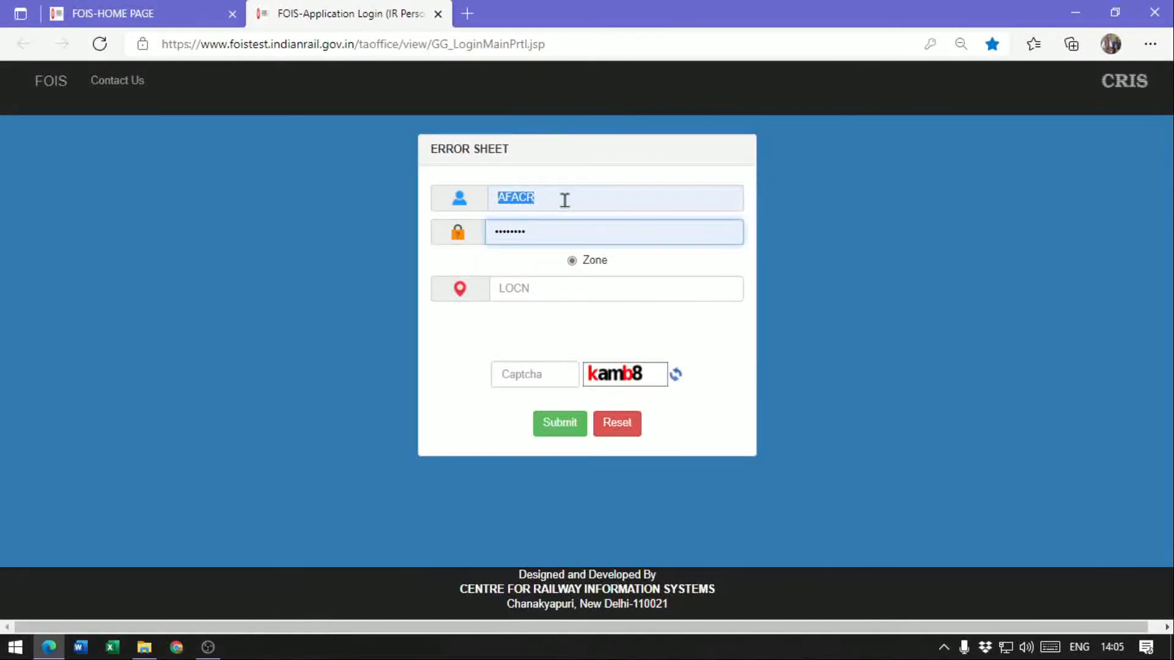
text(SSOCR)
key(Tab)
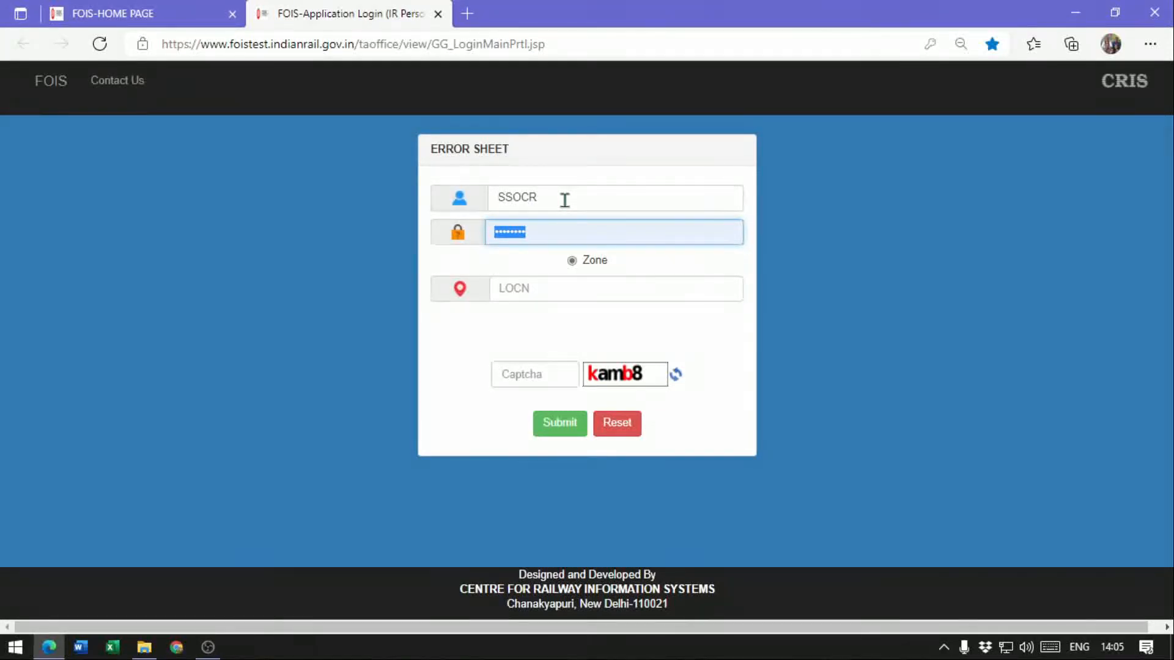
text(a)
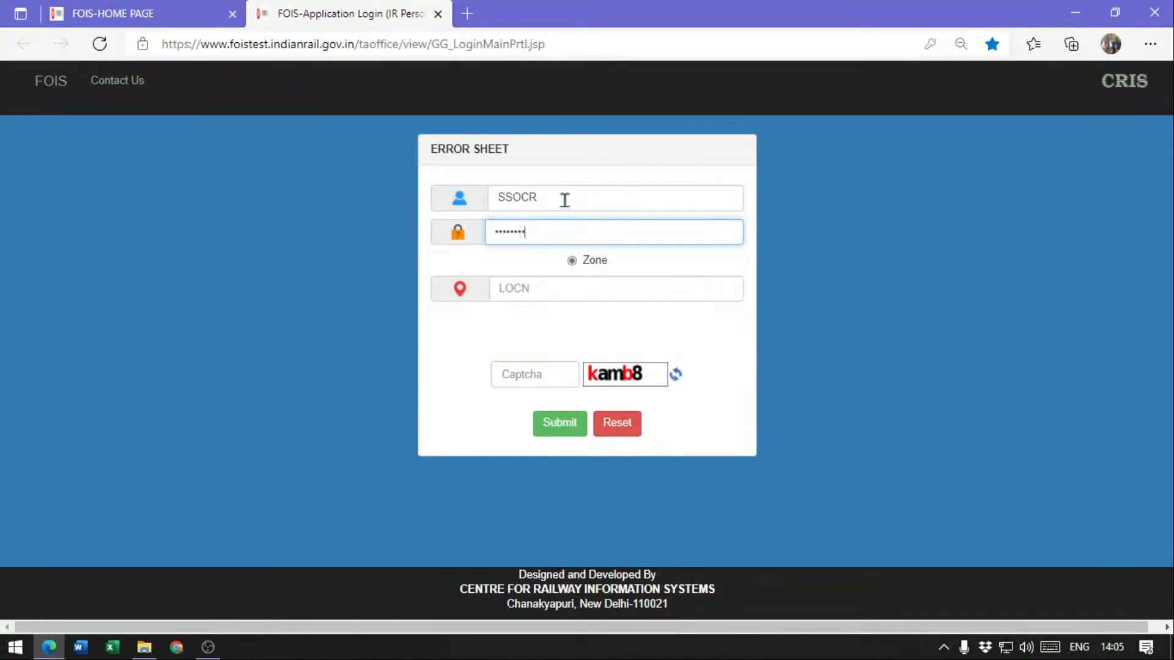
key(Tab)
key(Tab)
text(CR)
key(Tab)
text(kamb8)
click(577, 423)
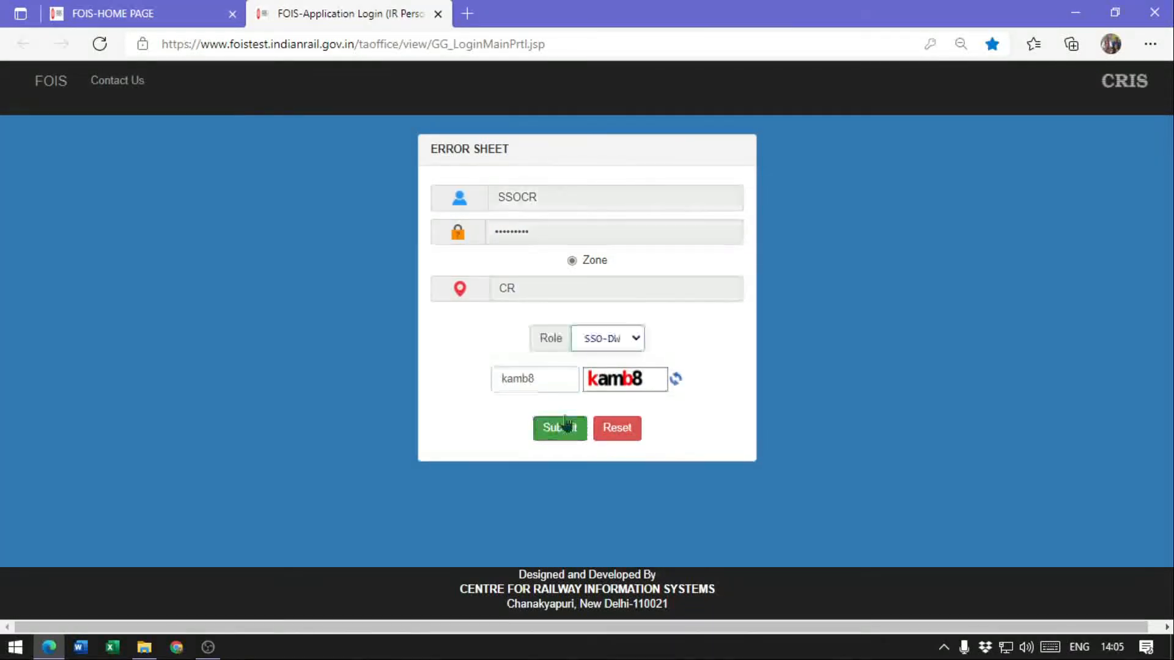
click(603, 339)
click(608, 377)
click(558, 433)
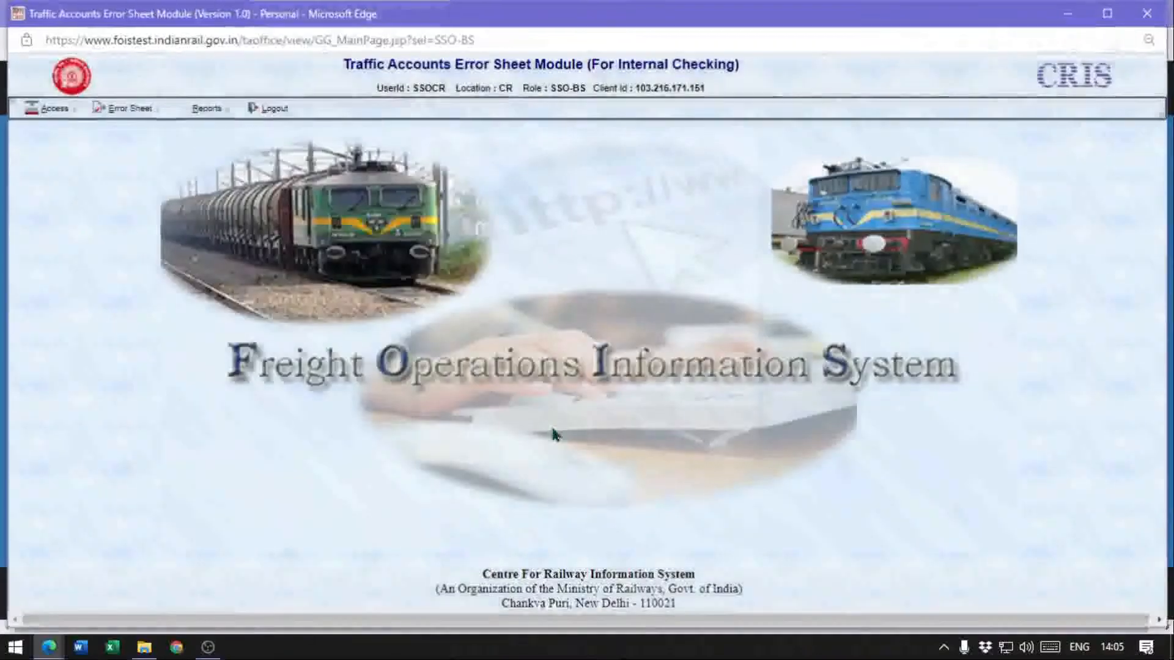
Open Station Remark on Error Sheet of CR Notes and list the BB division's error sheets with ES Period set to ALL
click(109, 112)
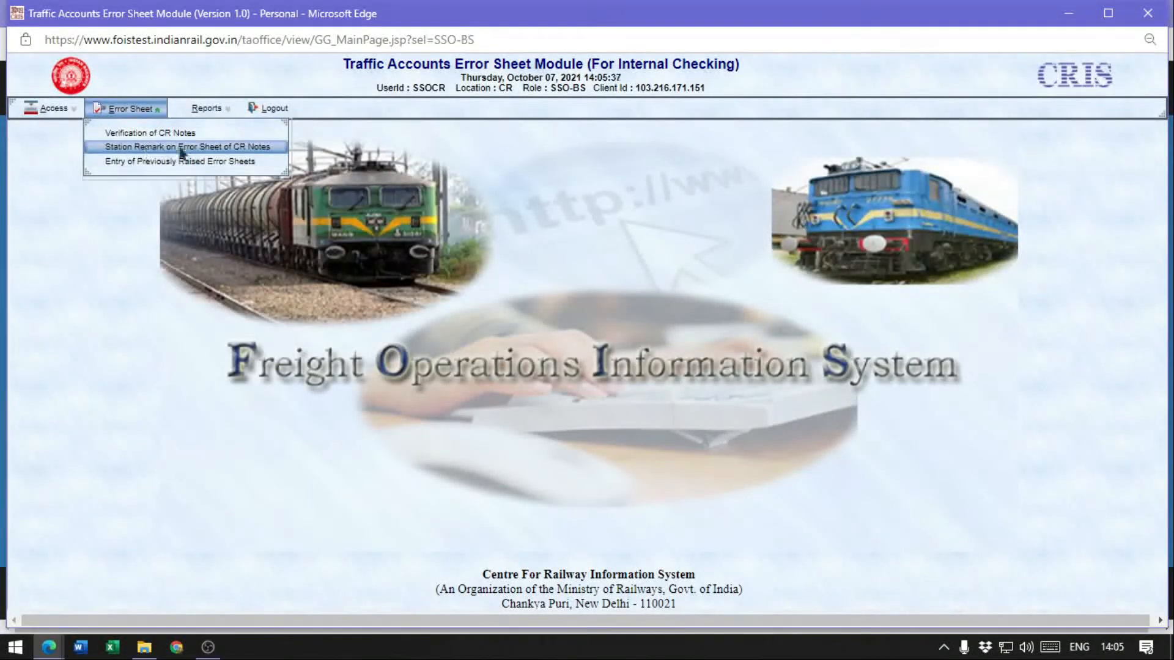
click(221, 148)
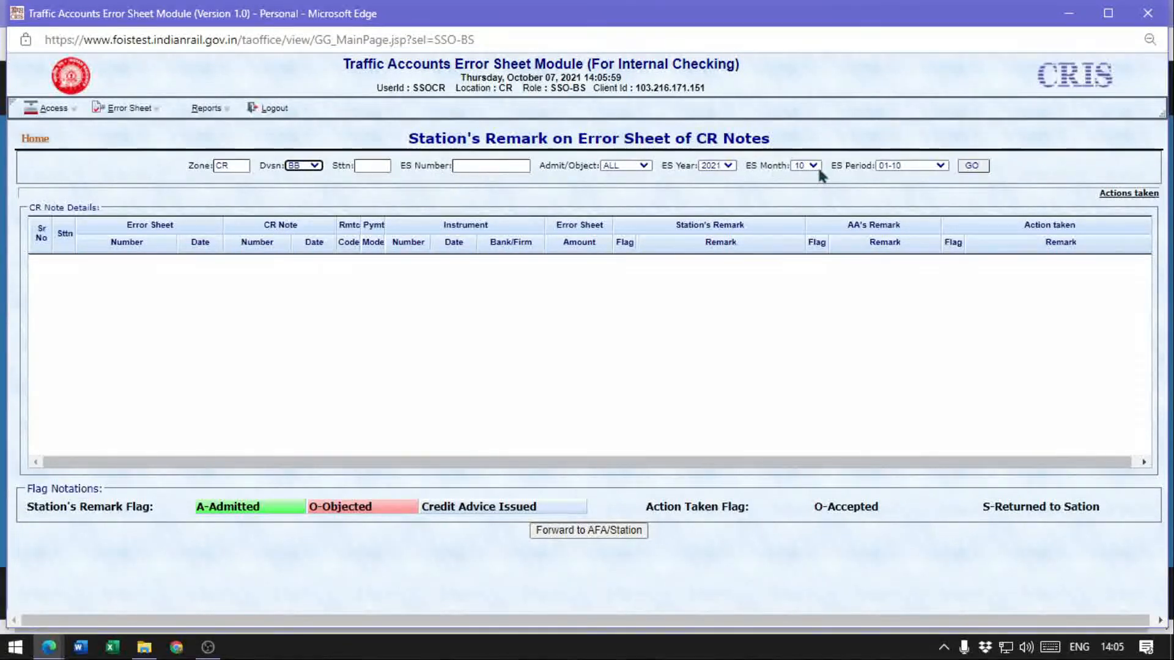
click(915, 167)
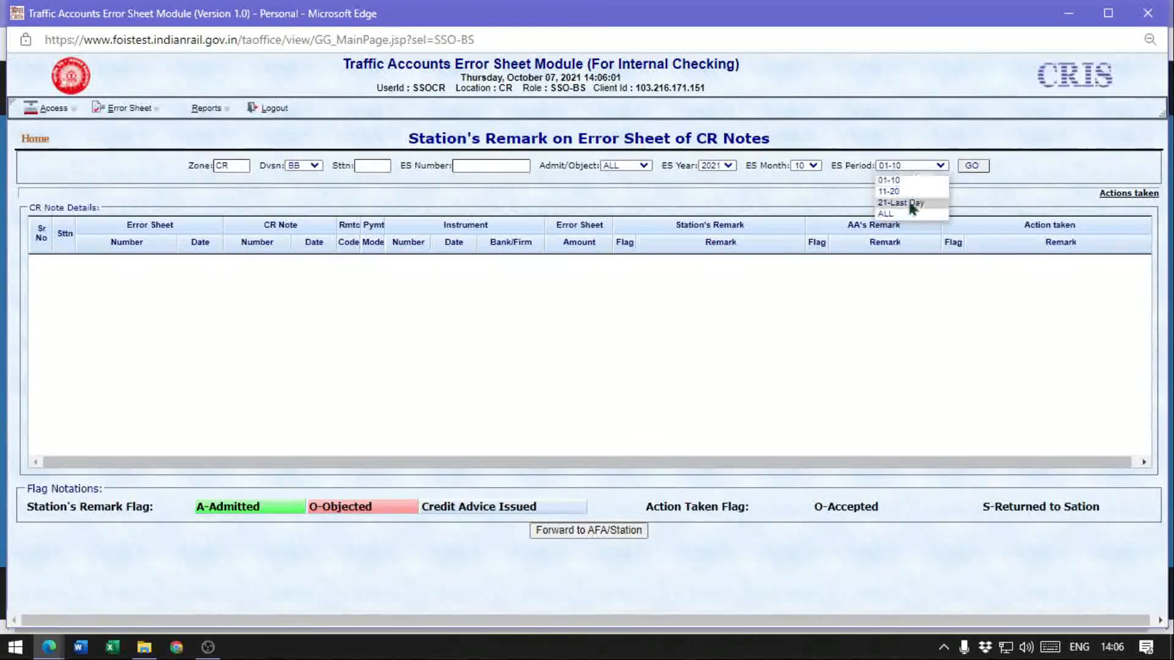
click(892, 215)
click(972, 167)
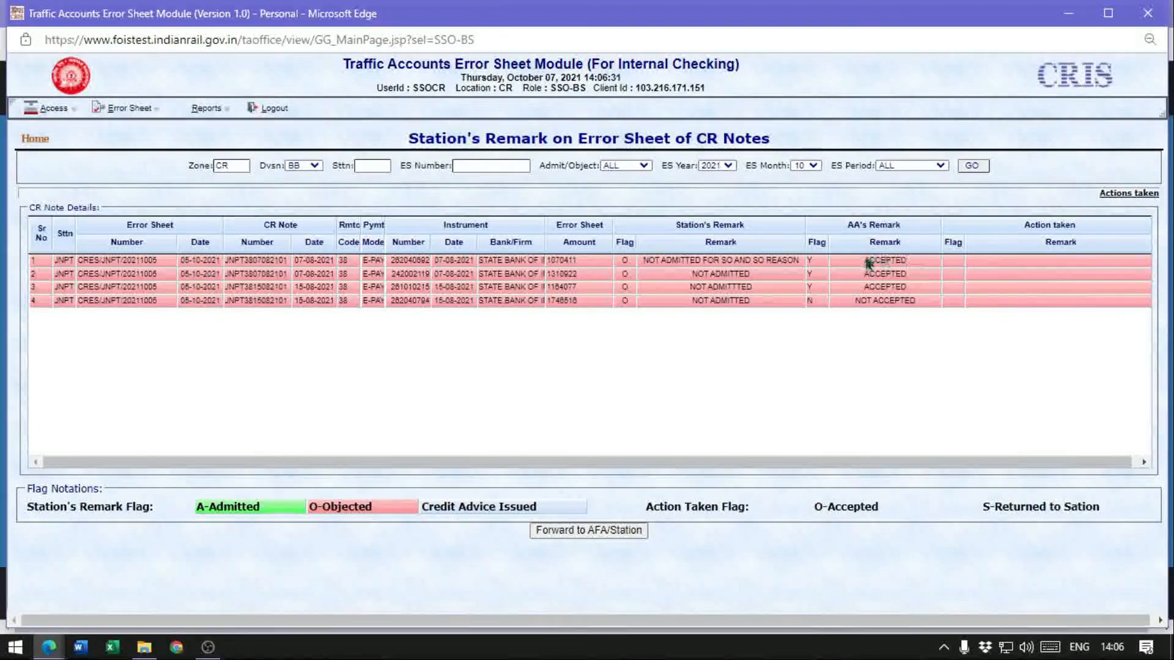
Set the action-taken flag of the first JNPT error sheet to S, returned to station for review
click(955, 262)
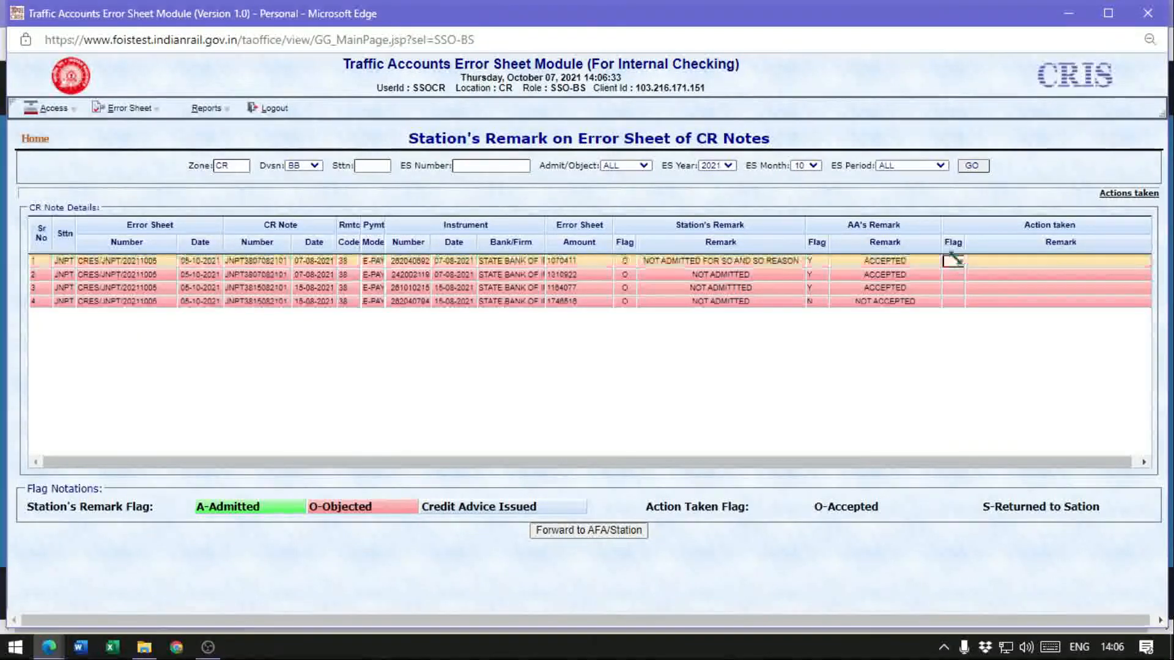
text(S)
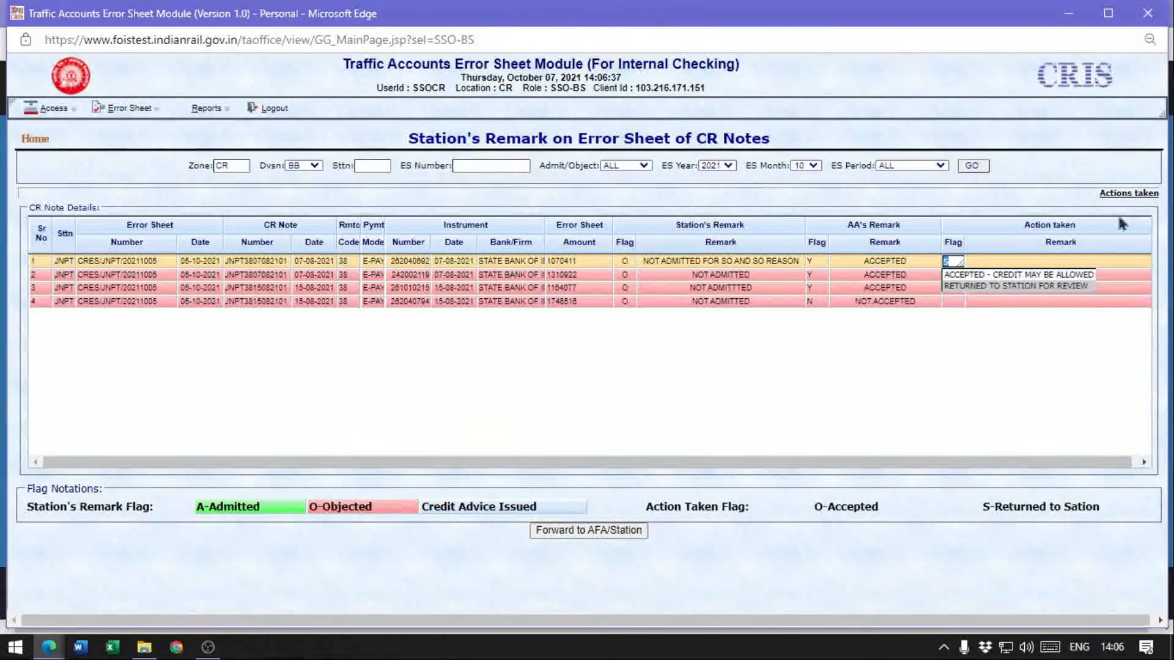
click(971, 287)
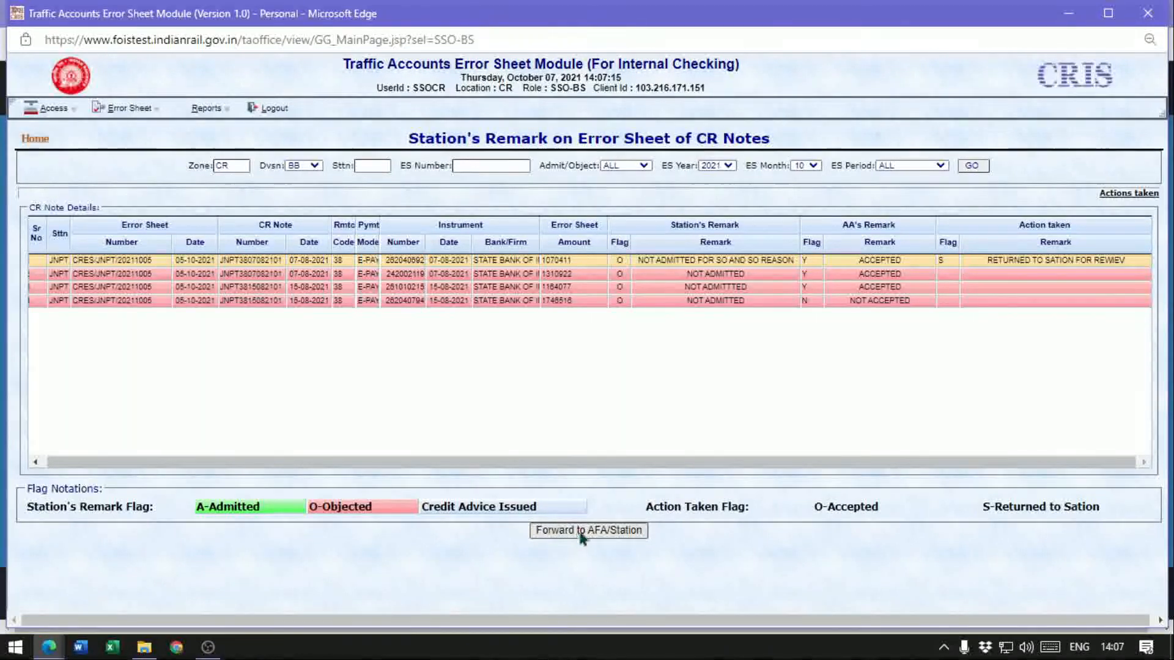
Change the first JNPT error sheet's action taken to ACCEPTED - CREDIT MAY BE ALLOWED and forward it to AFA/Station
click(947, 263)
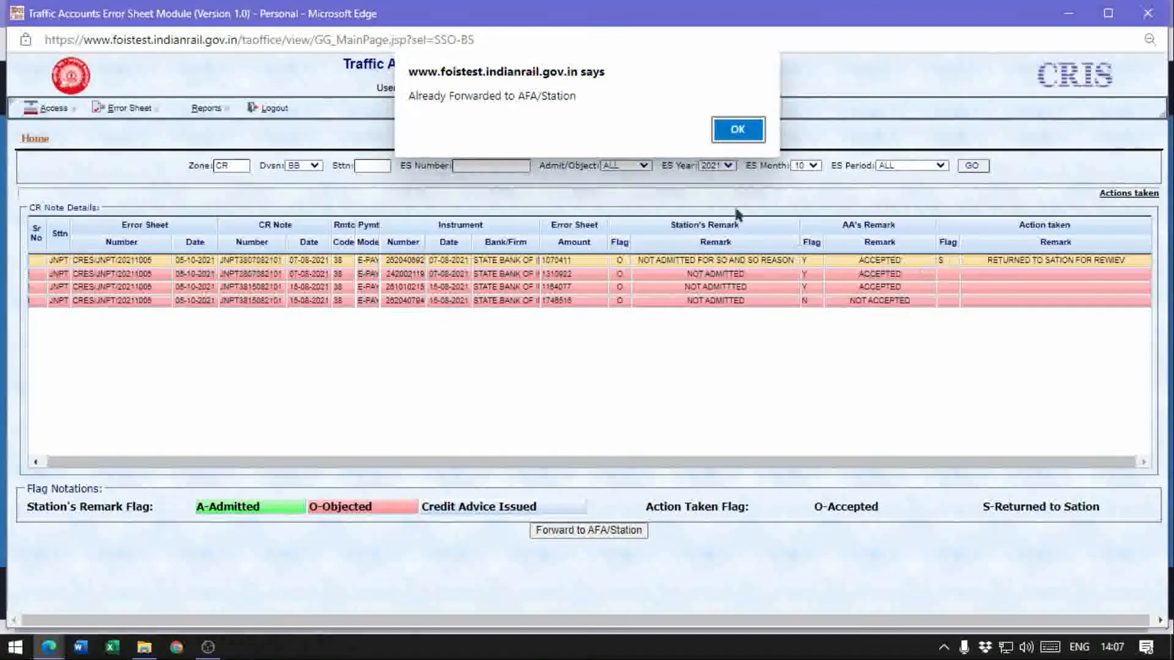
click(736, 129)
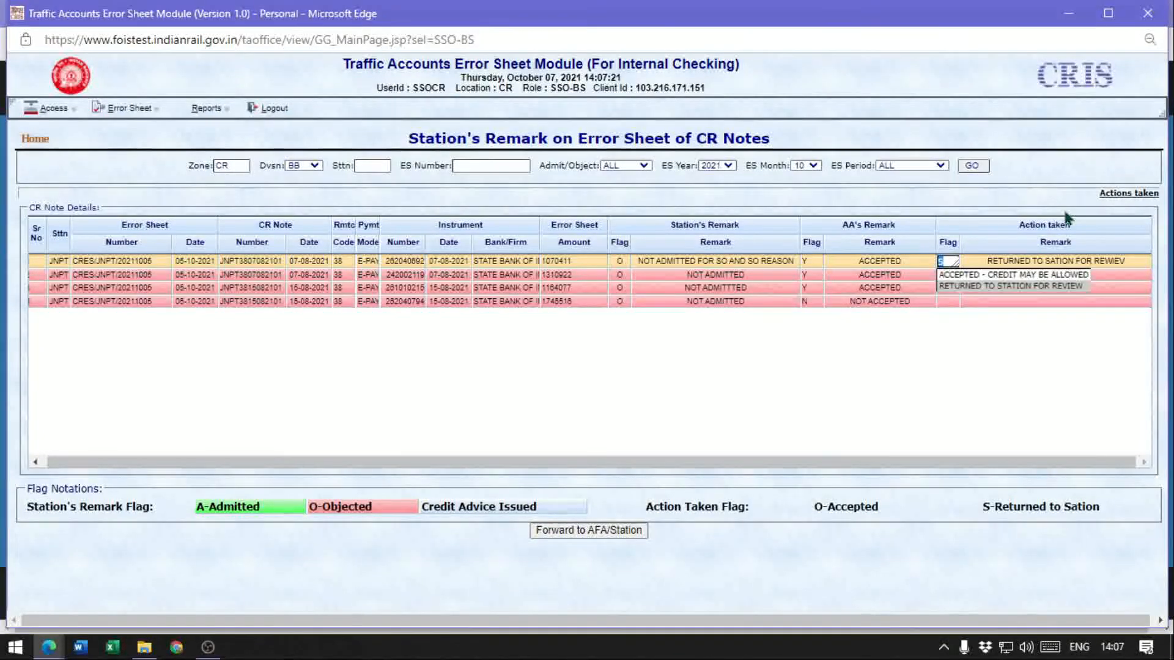
click(972, 276)
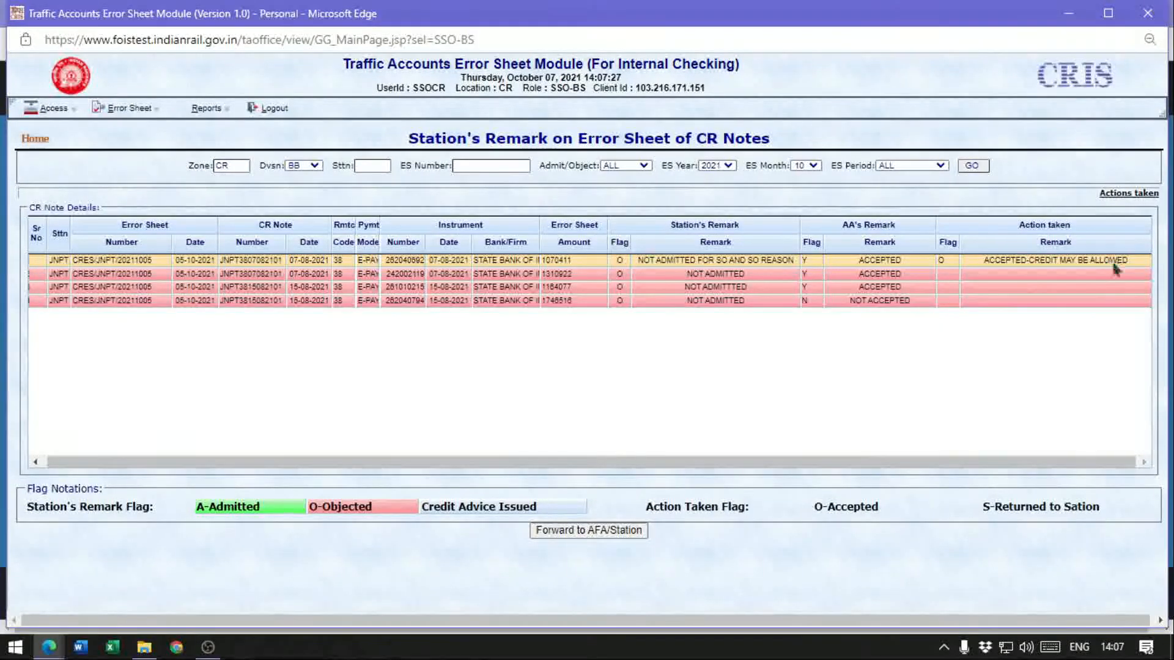
click(592, 531)
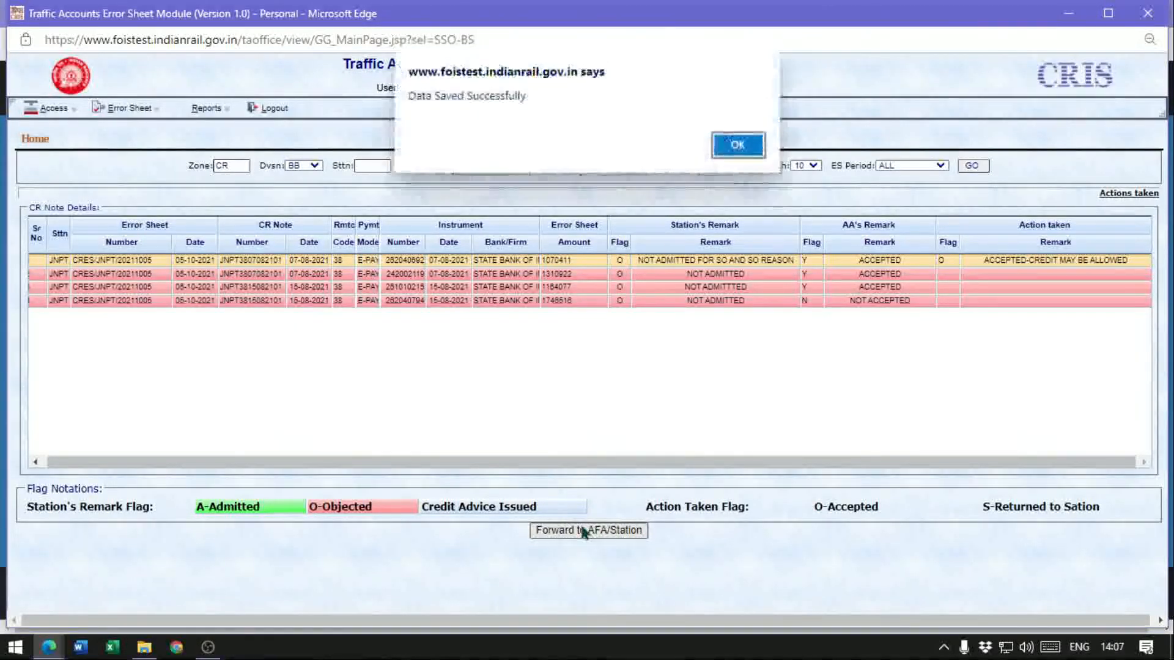
click(737, 146)
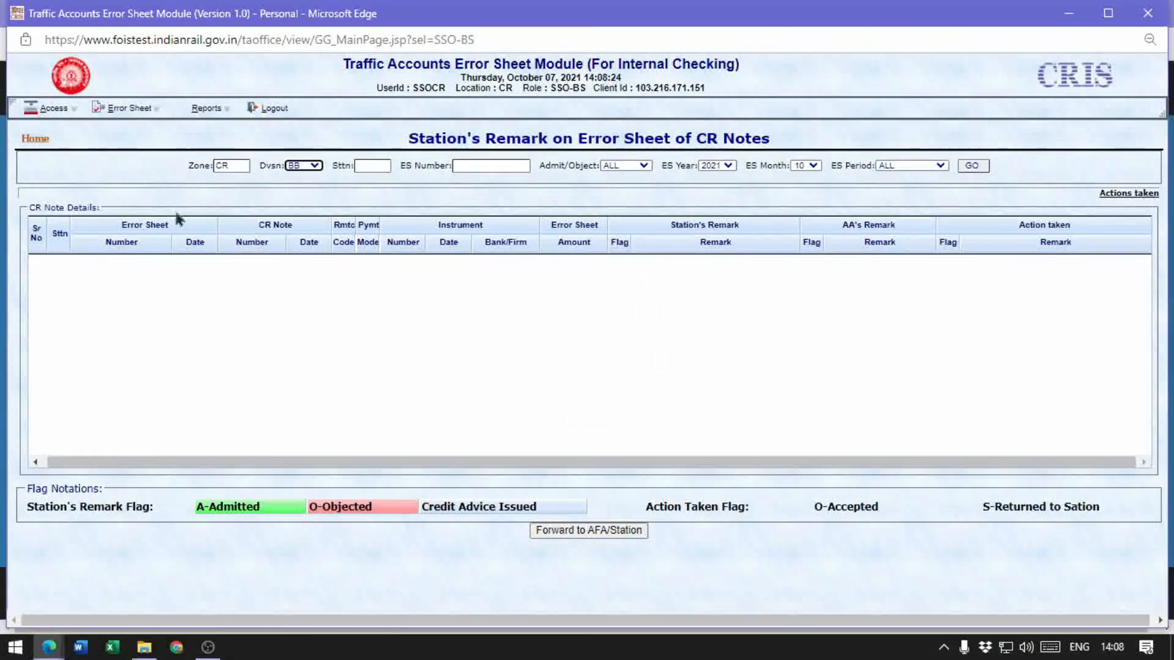
Log out and log back in with user ID AFACR, the account password, location CR, the captcha and role AFA-BS
click(269, 108)
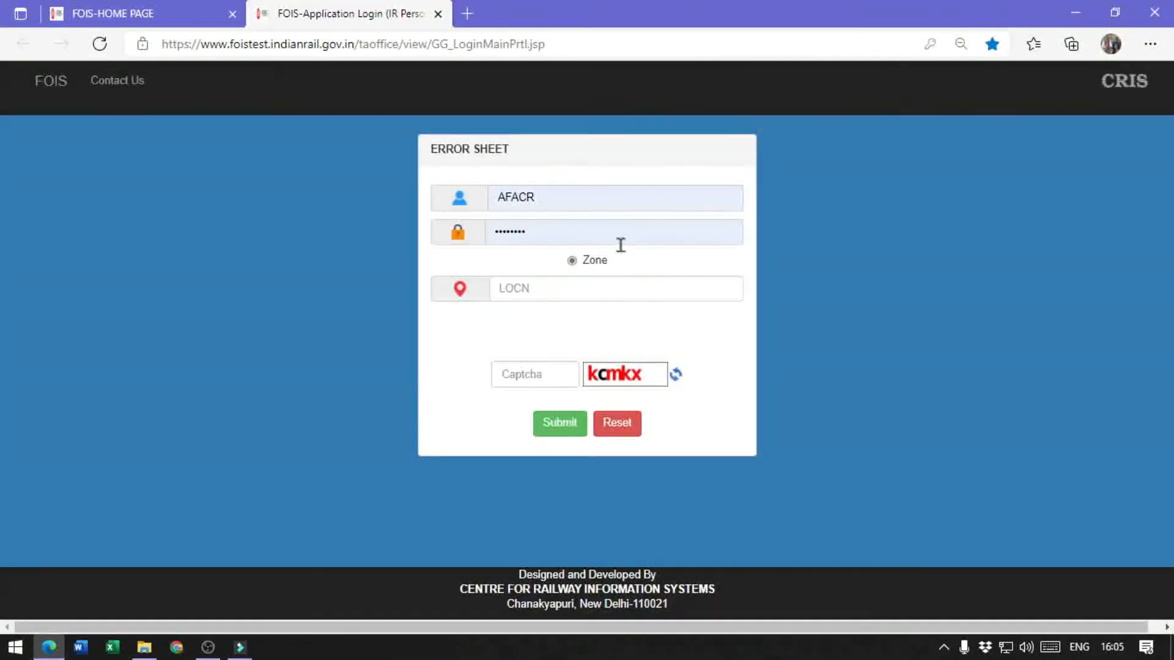
double_click(620, 244)
click(619, 244)
text(•)
key(Tab)
key(Tab)
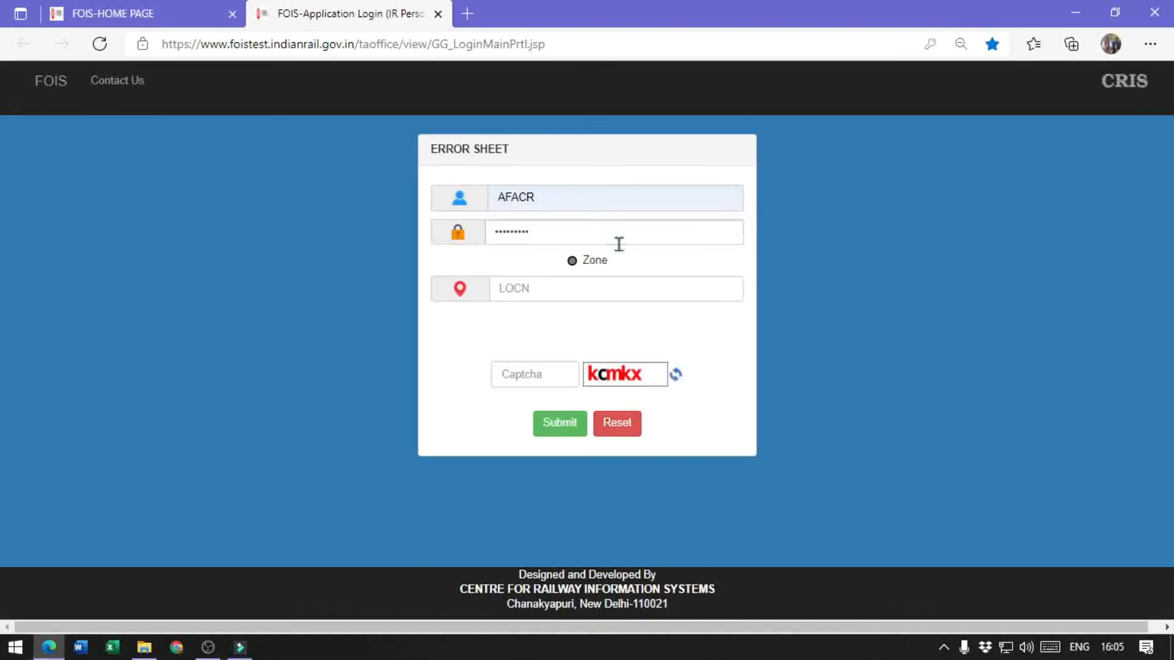
text(CR)
key(Return)
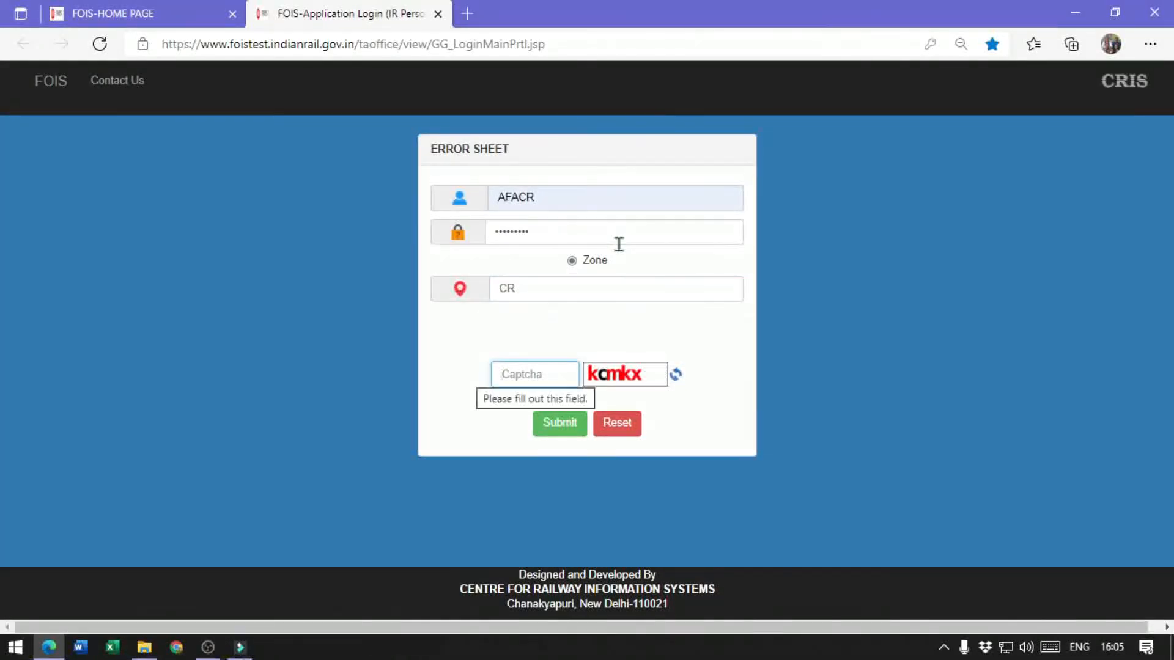
text(kc)
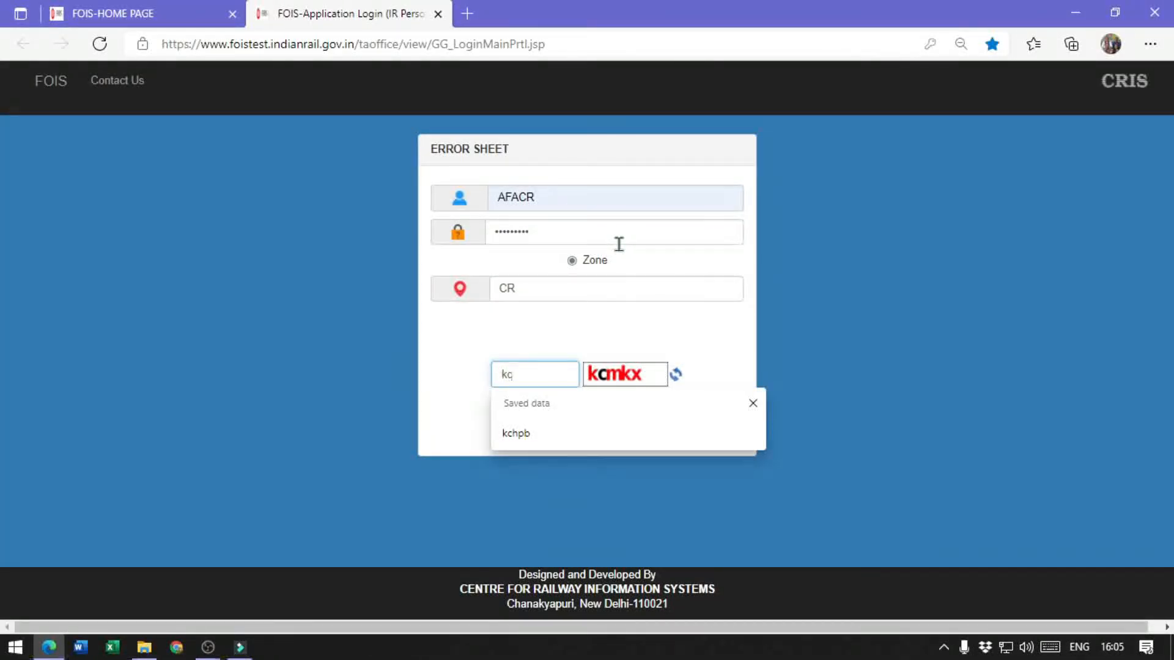
text(mkx)
click(553, 423)
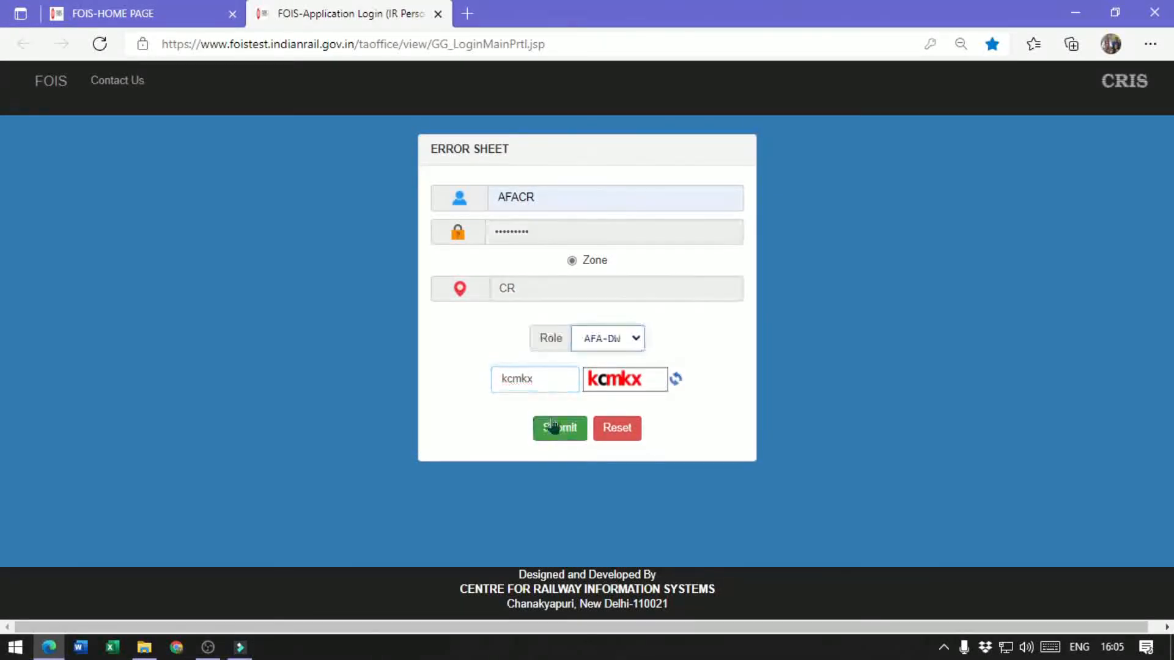
click(599, 337)
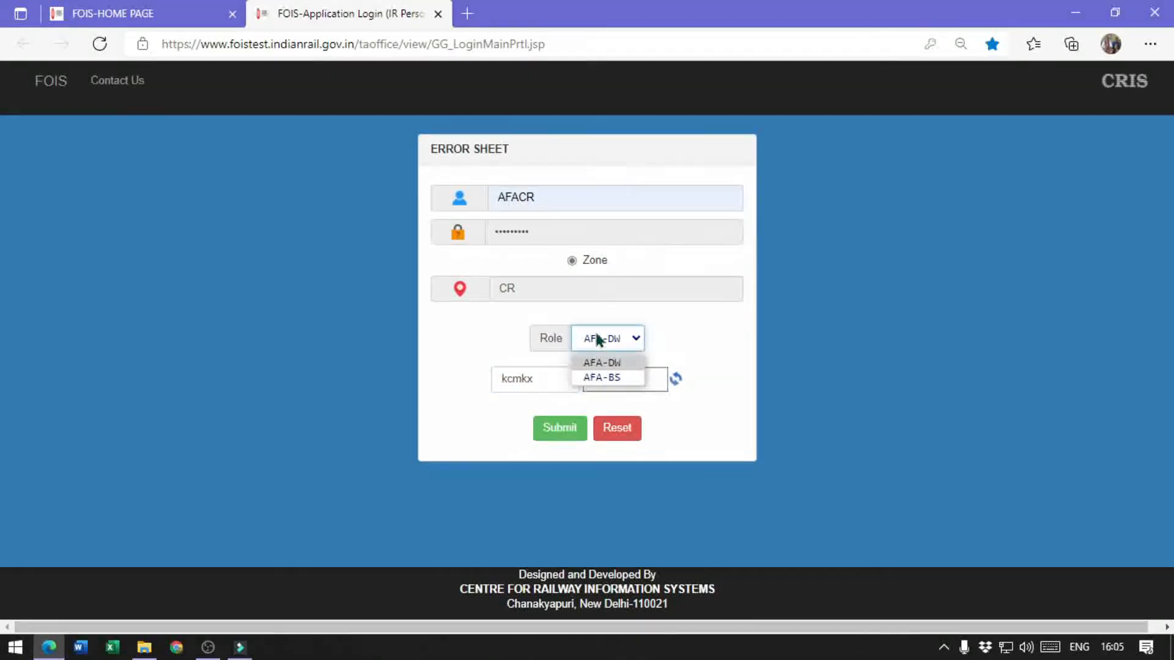
click(602, 377)
click(557, 427)
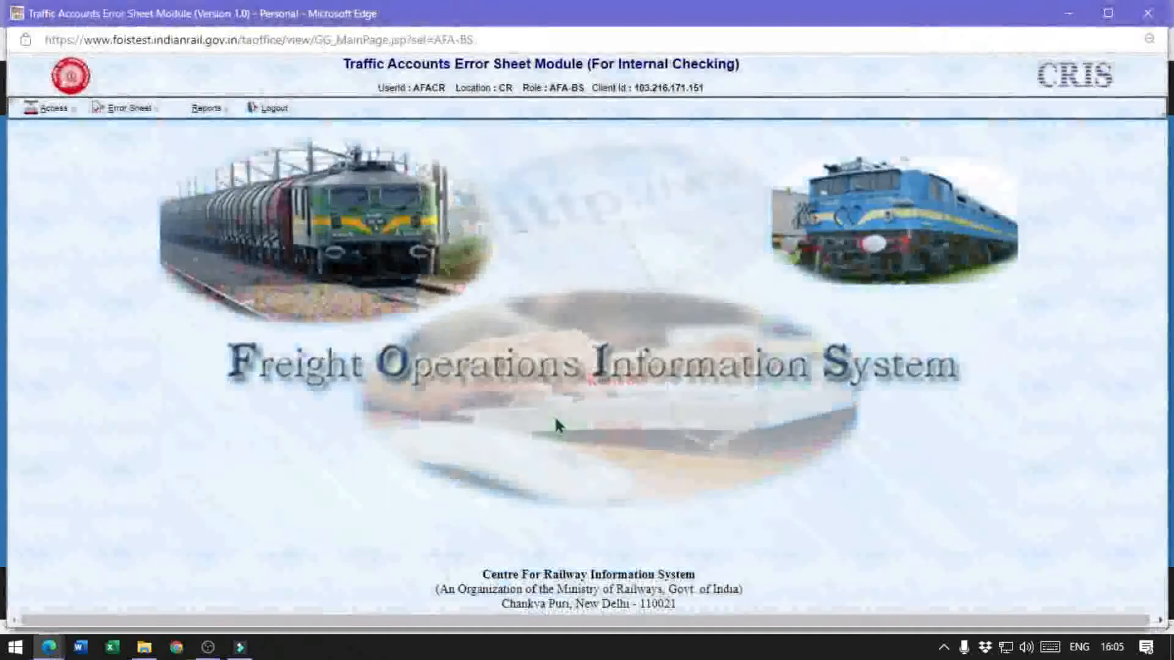
Open Credit Advice Note for Error Sheet against CR Notes and set the division to NGP
click(135, 109)
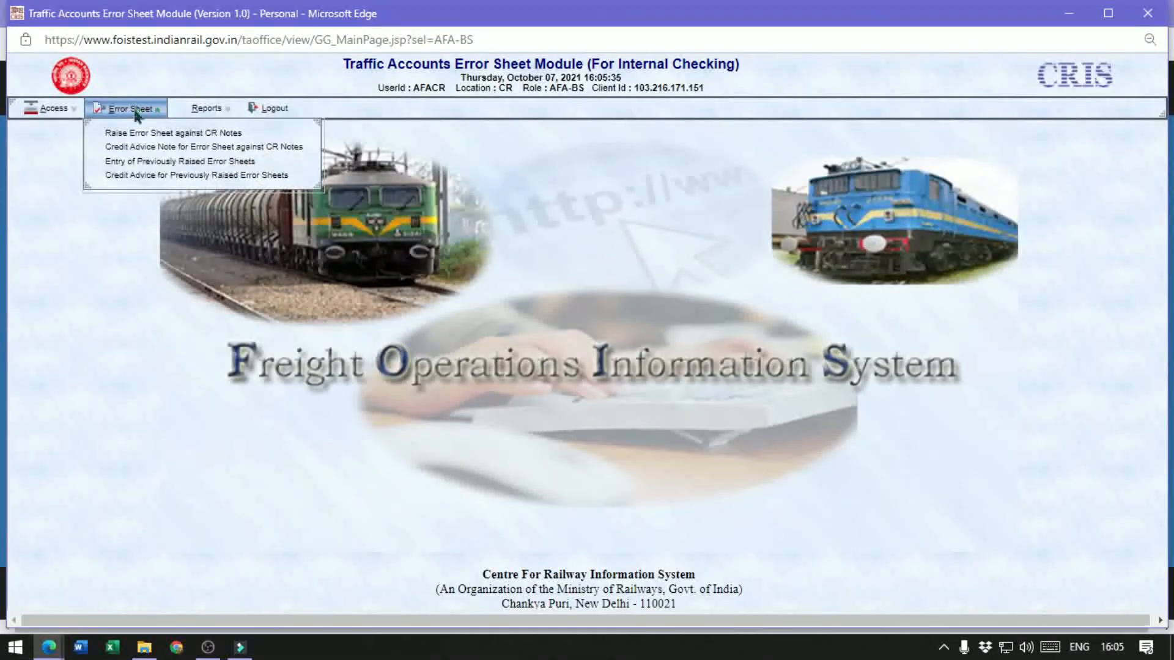
click(202, 152)
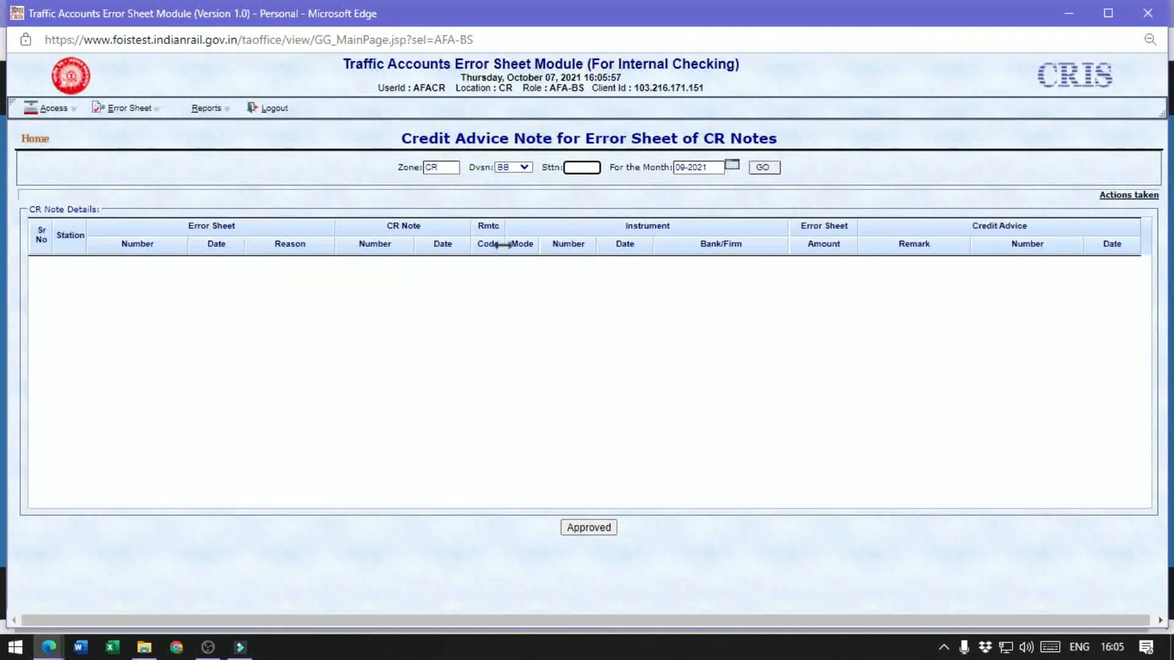
click(526, 170)
click(513, 244)
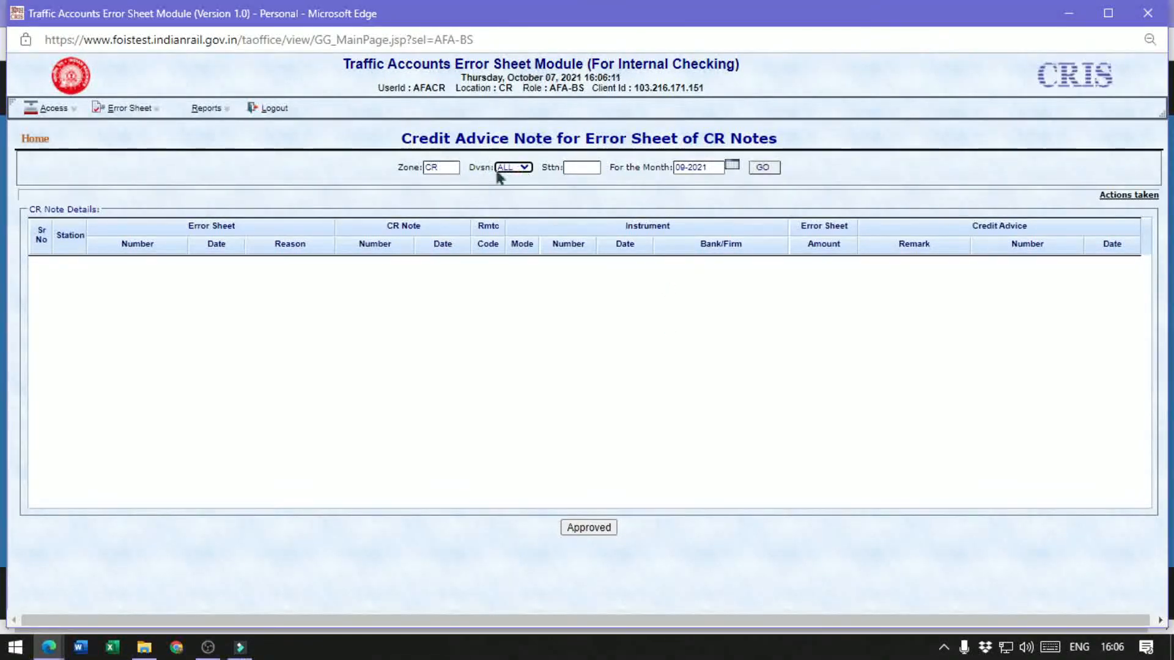
click(522, 169)
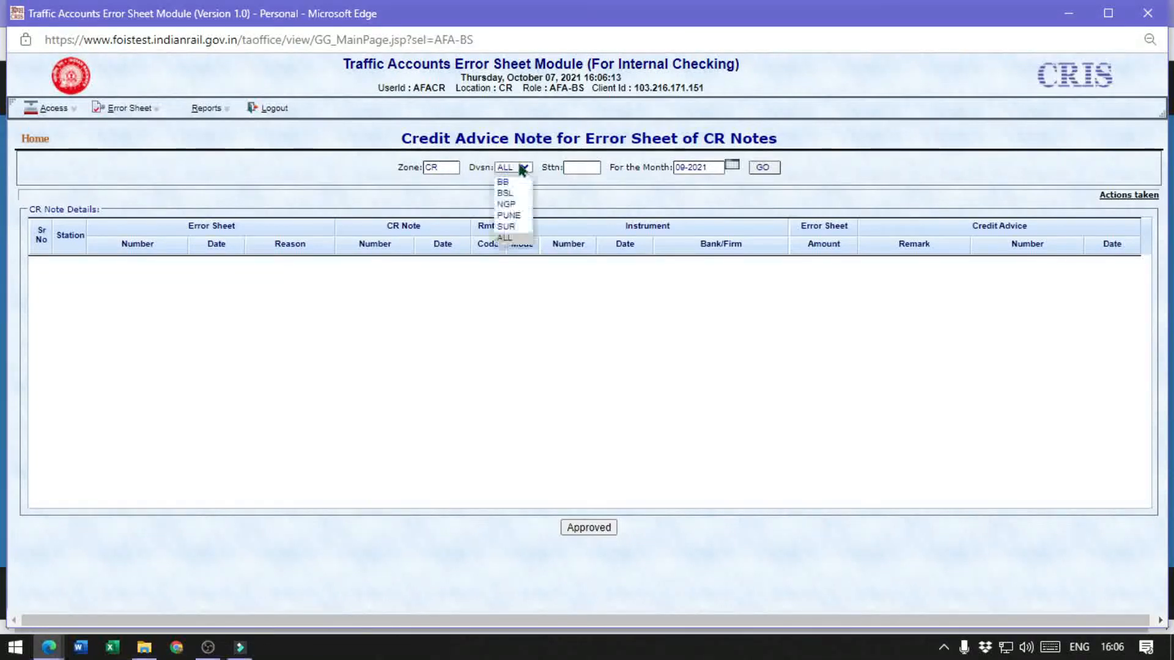
click(511, 208)
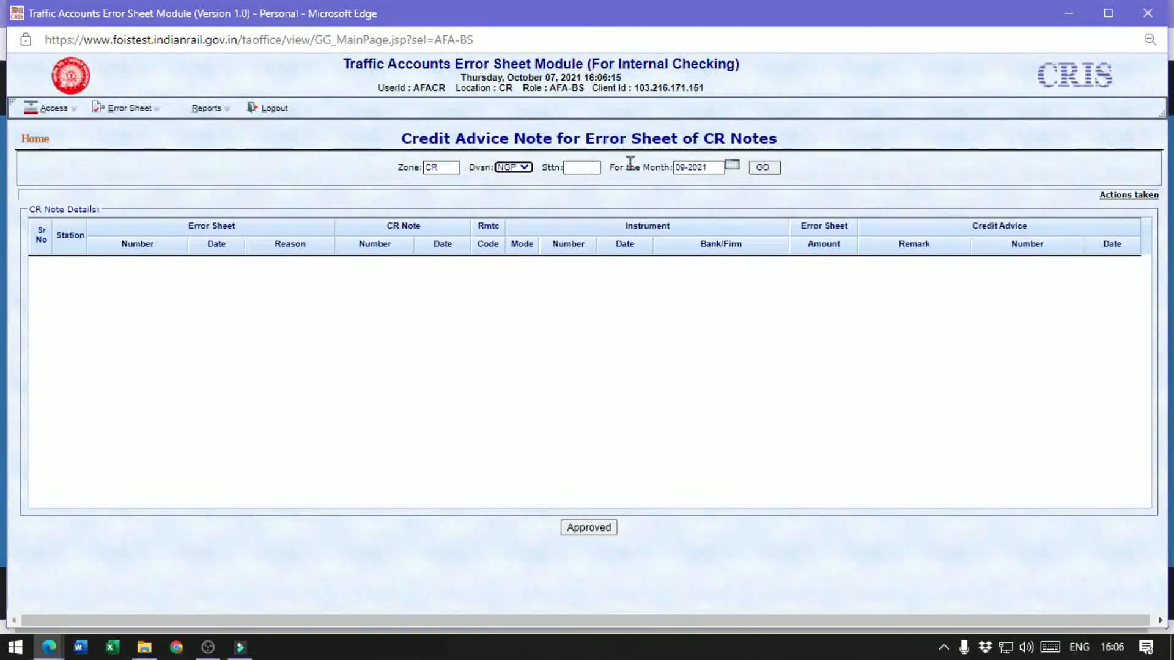
Query the NGP division's error sheets for the month 08-2021 and dismiss the resulting message
click(732, 163)
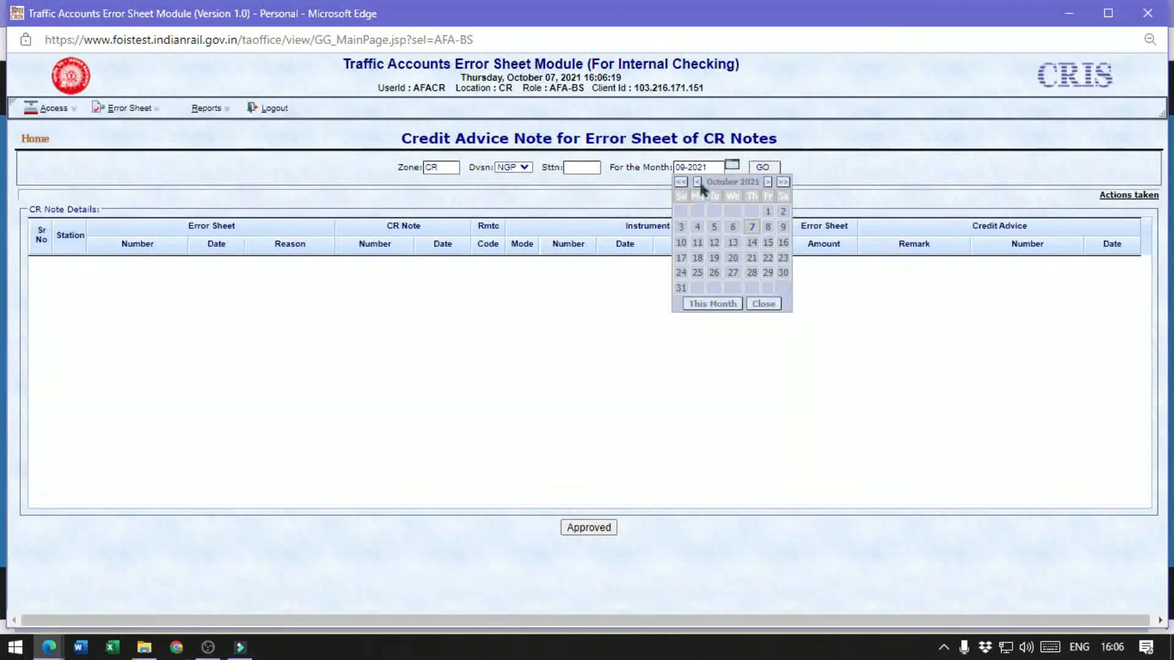
click(697, 182)
click(697, 181)
click(733, 239)
click(763, 169)
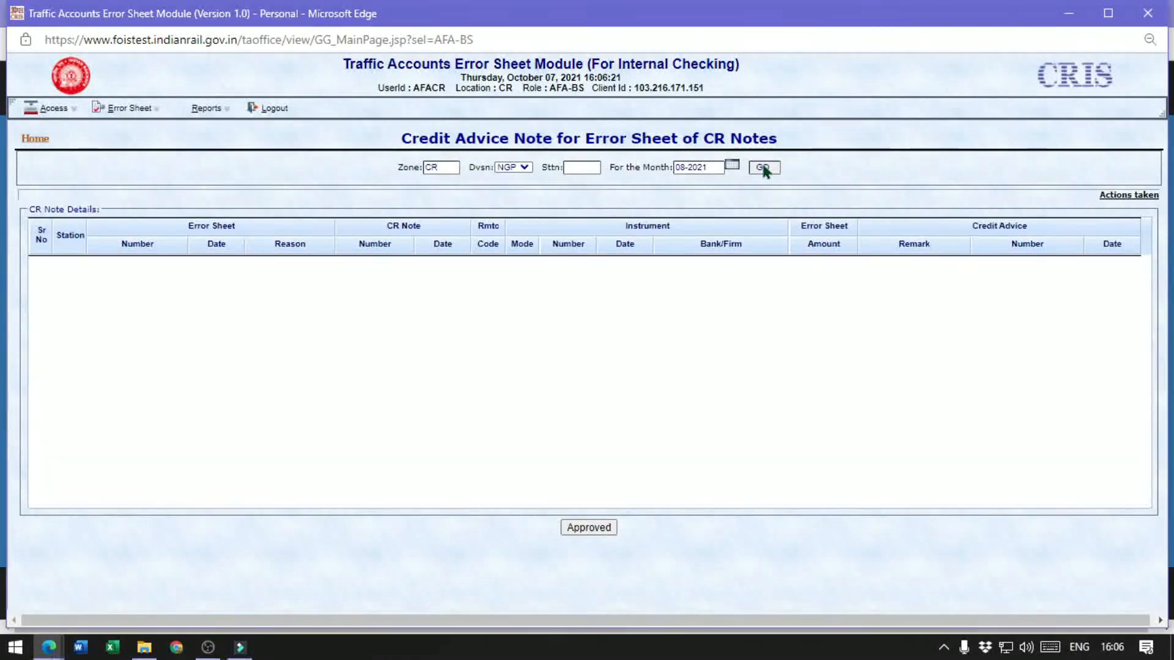
click(737, 127)
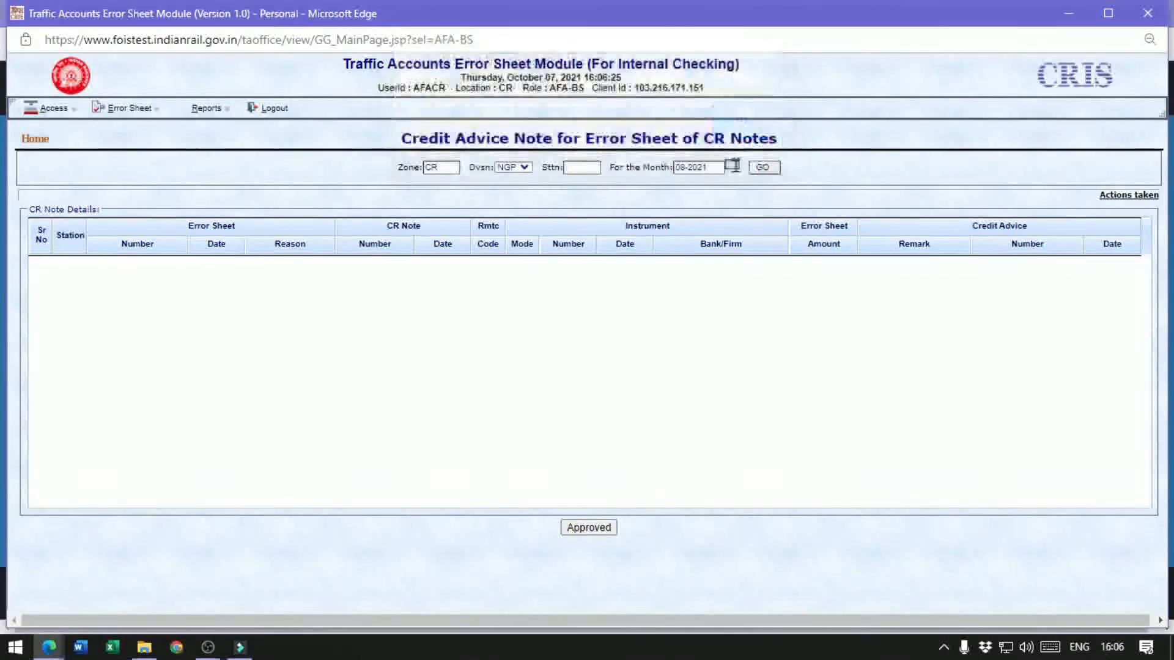
Query the NGP division's error sheets for the month 09-2021
click(732, 165)
click(696, 181)
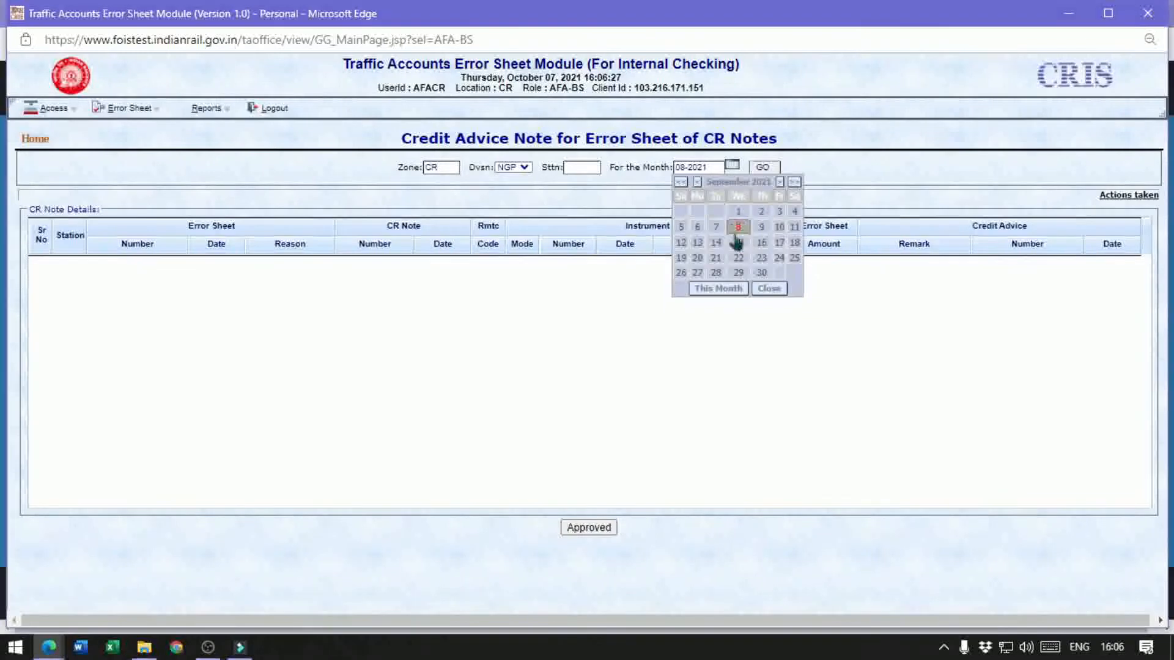
click(736, 242)
click(762, 171)
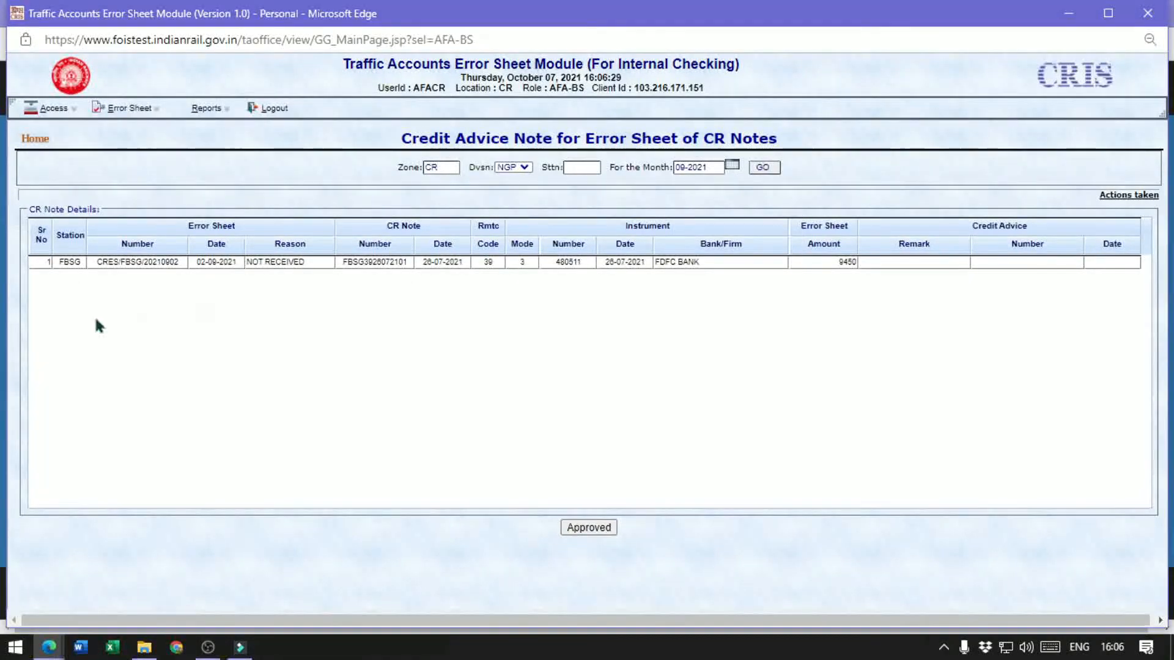
Enter the credit advice remark APPROVED for the FBSG error sheet, approve it, and dismiss the resulting messages
click(140, 262)
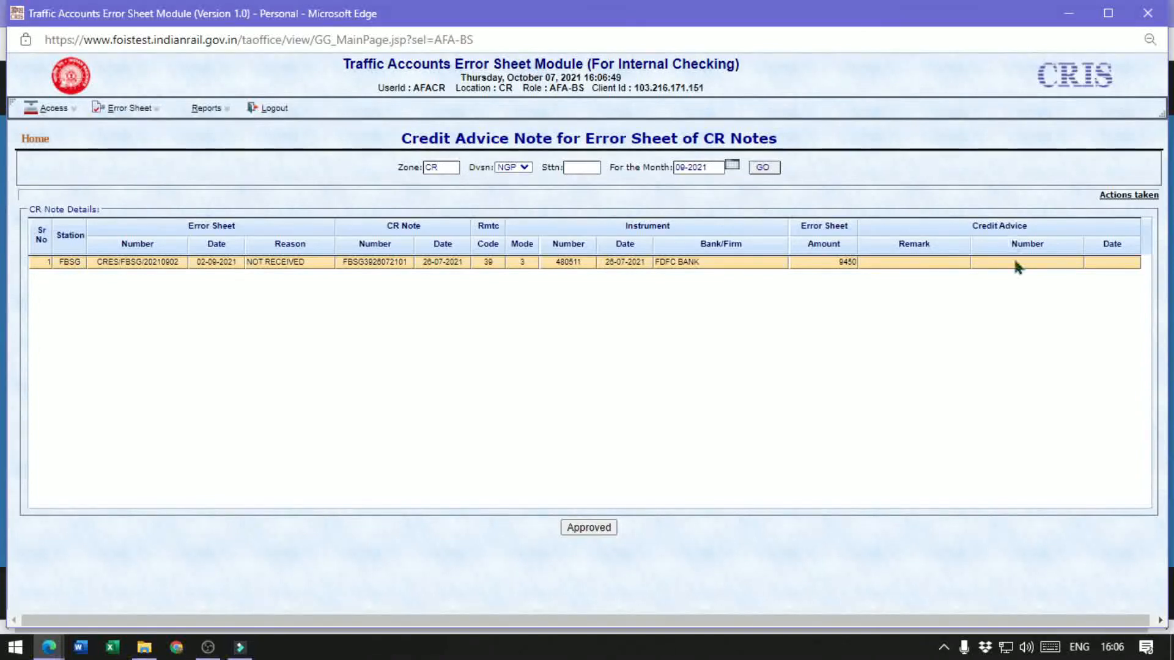
click(895, 262)
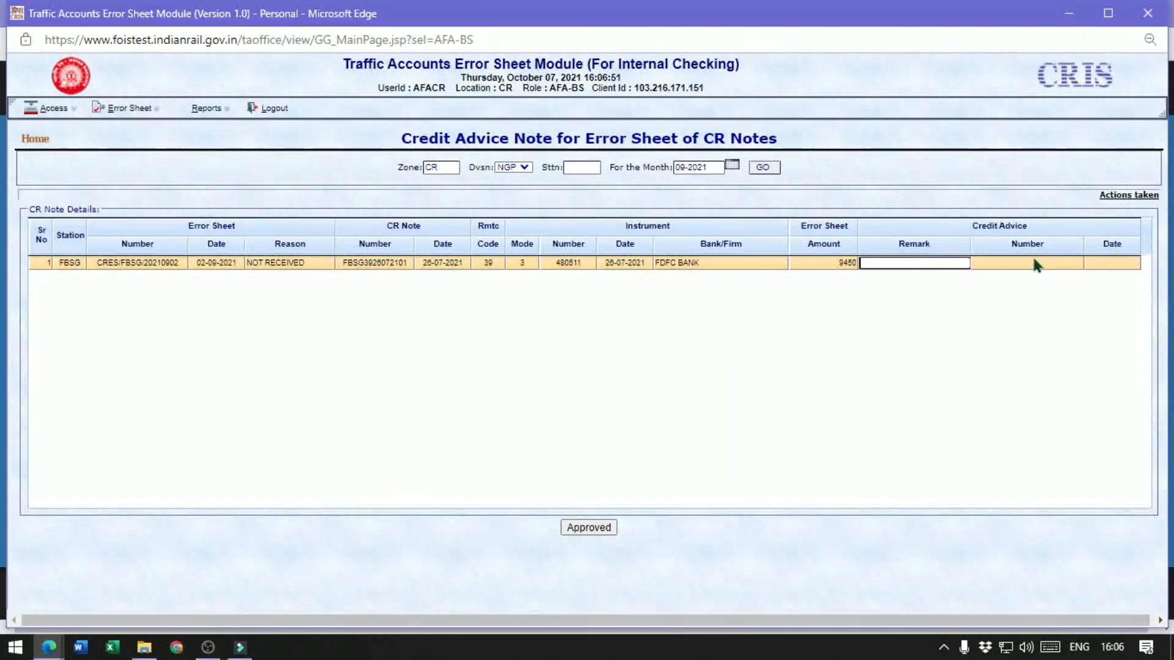
text(APPROVED.)
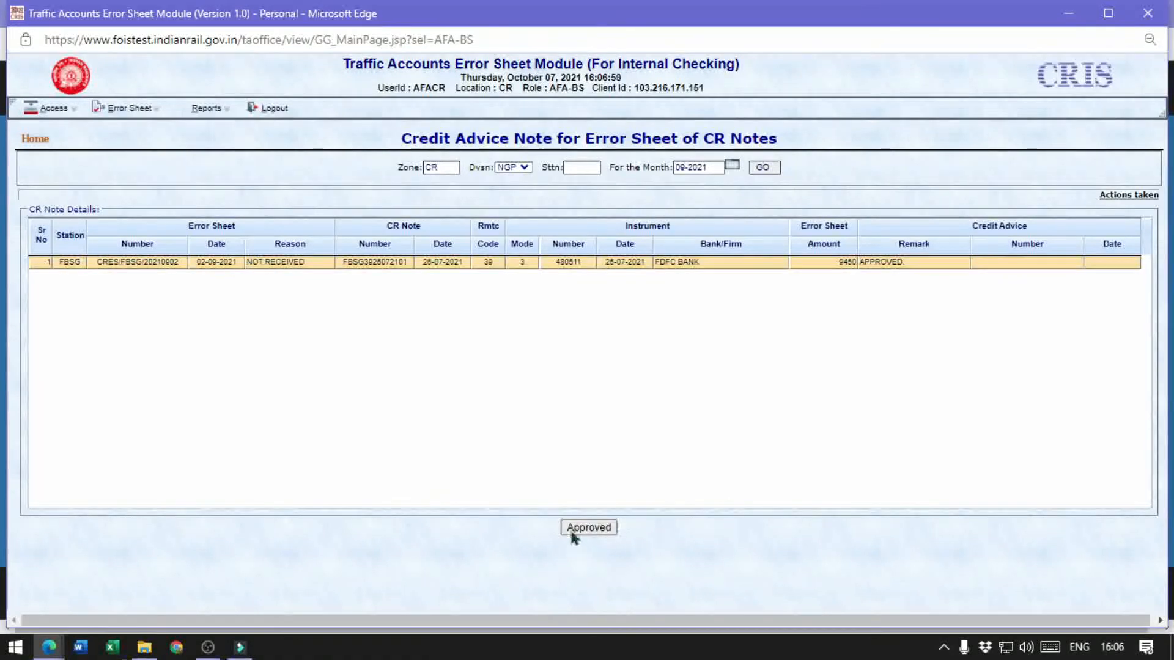
click(588, 527)
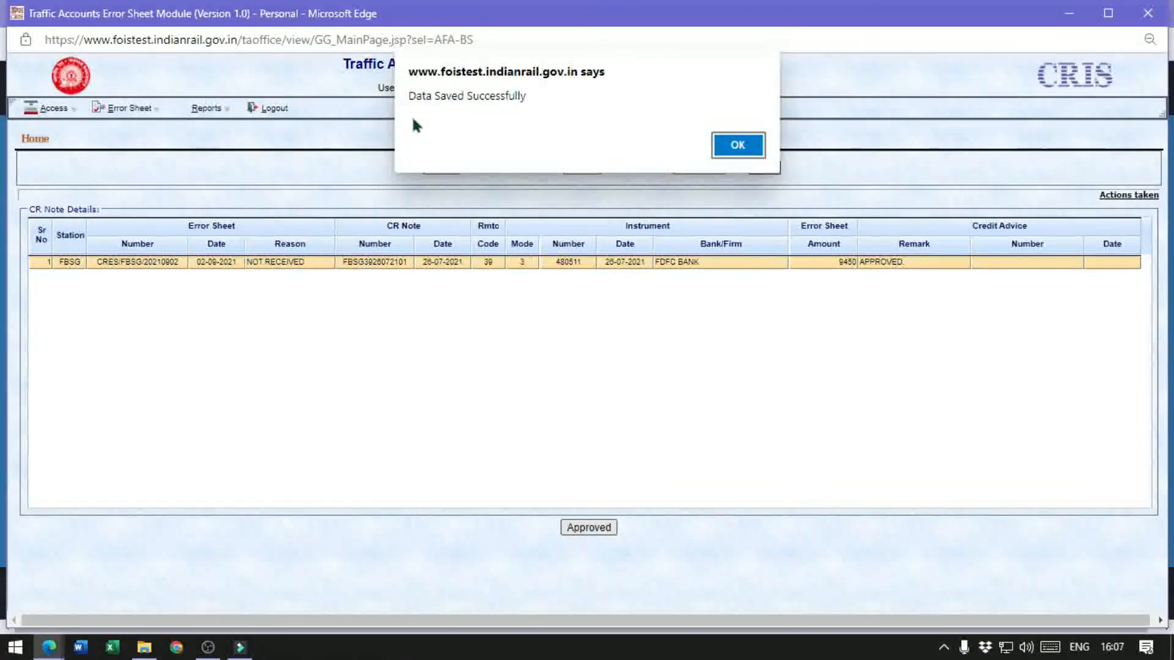
click(735, 147)
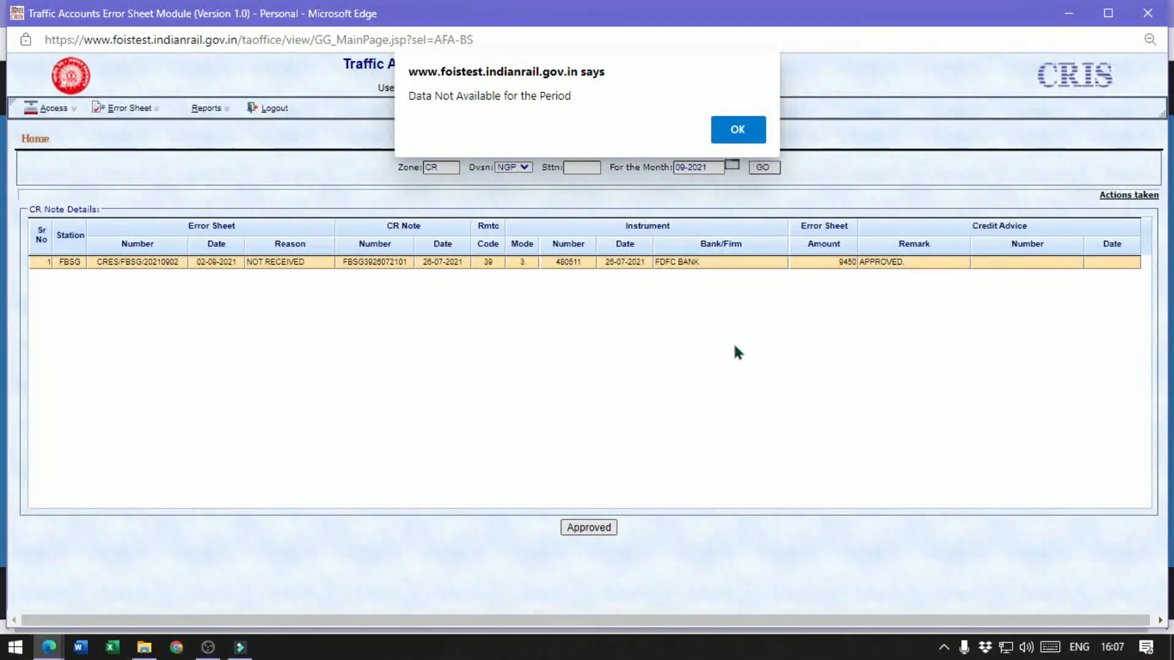
click(737, 131)
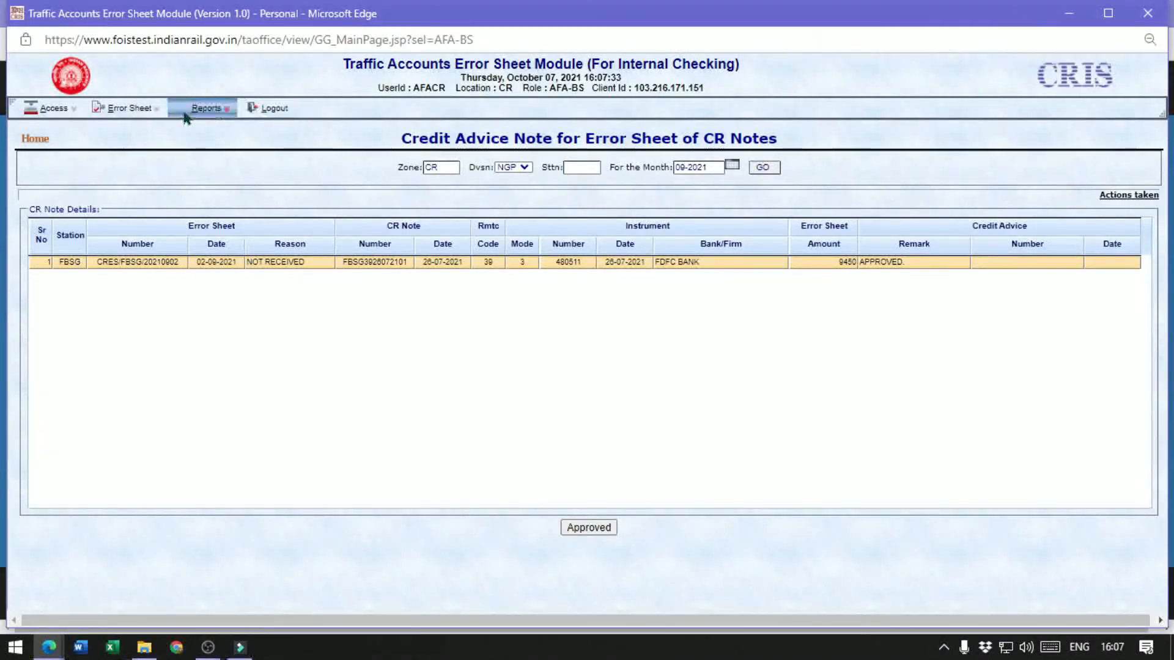
Run the Status of Error Sheets Raised report for division BB, status ALL and month 10-2021
click(205, 110)
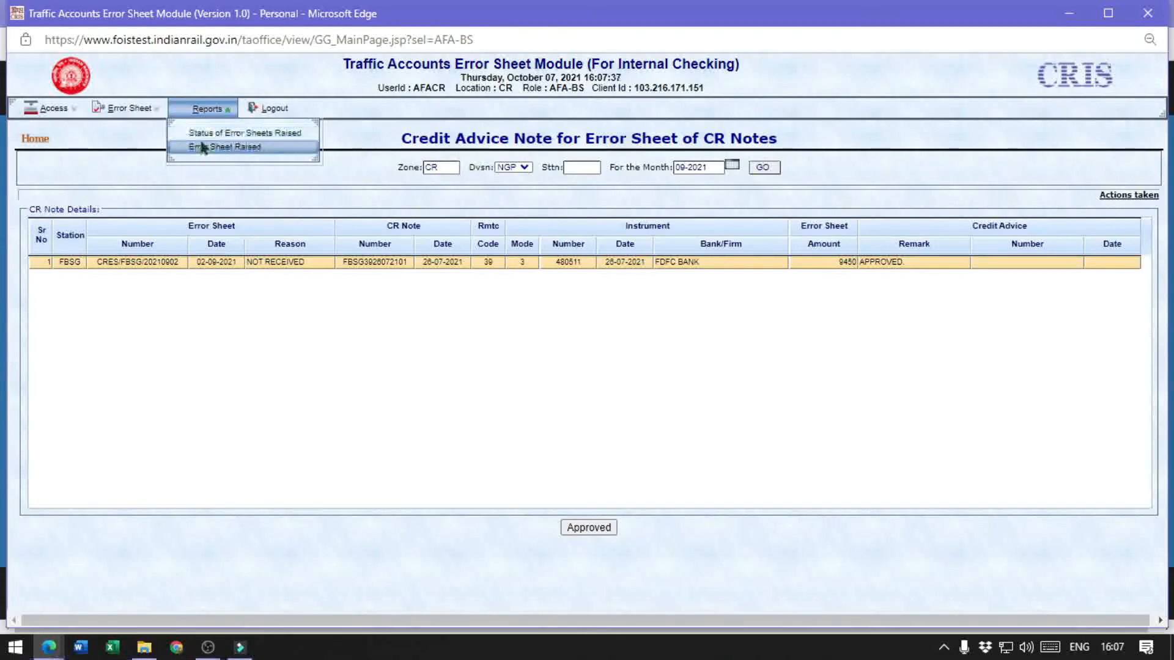
click(241, 133)
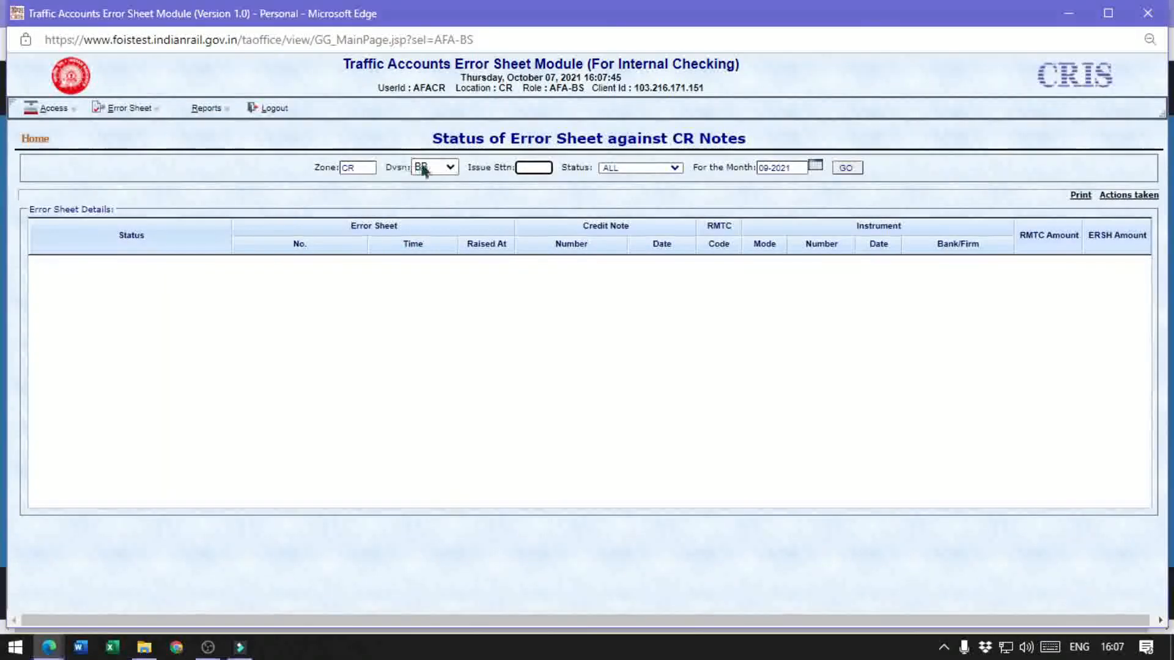
click(423, 170)
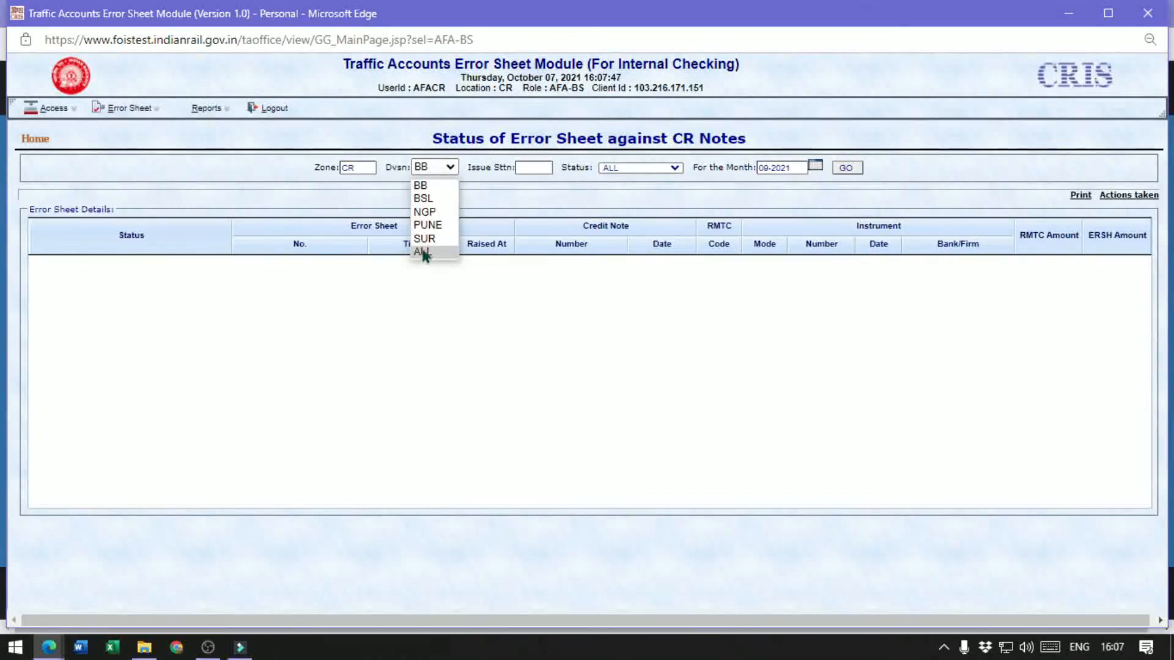
click(431, 186)
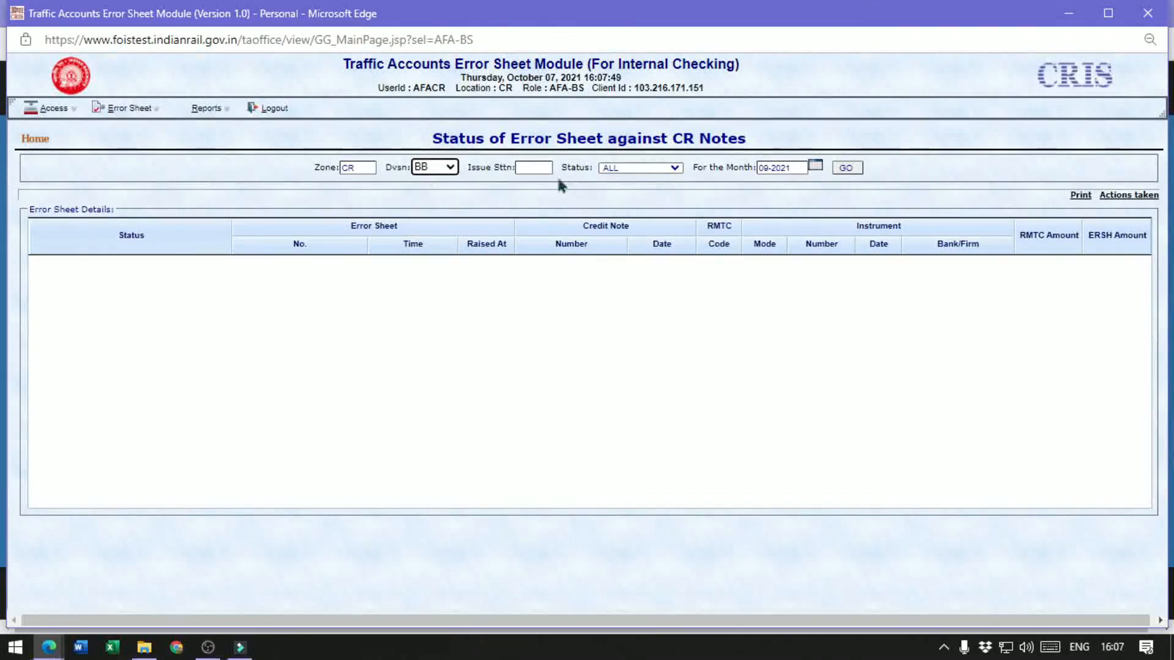
click(626, 166)
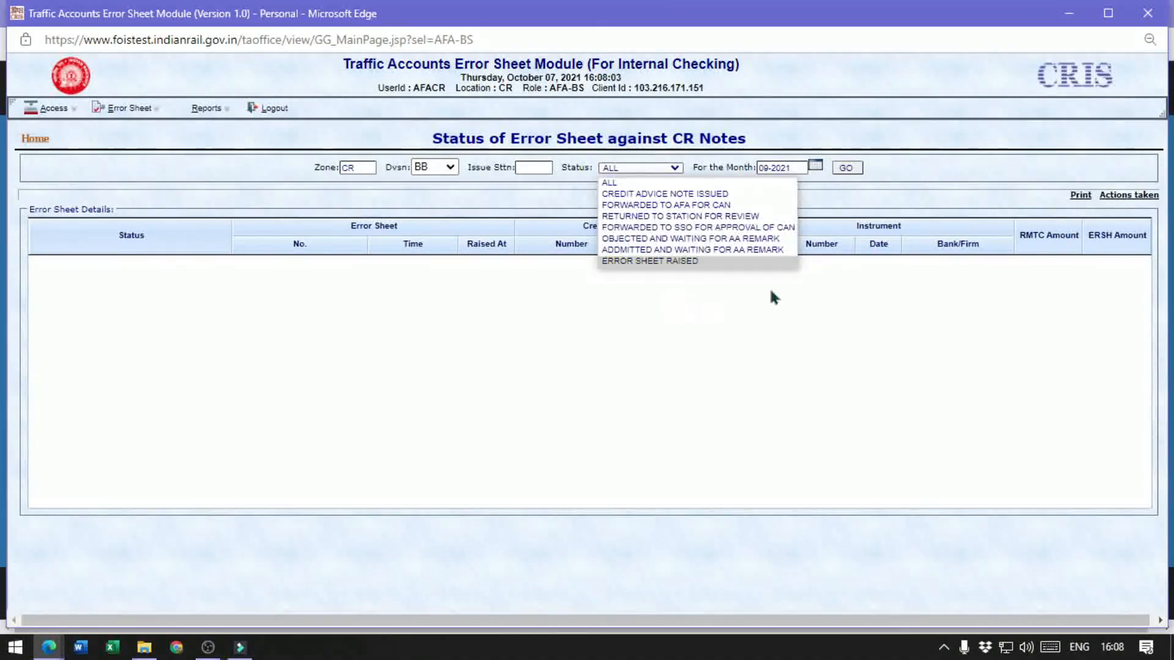
click(614, 183)
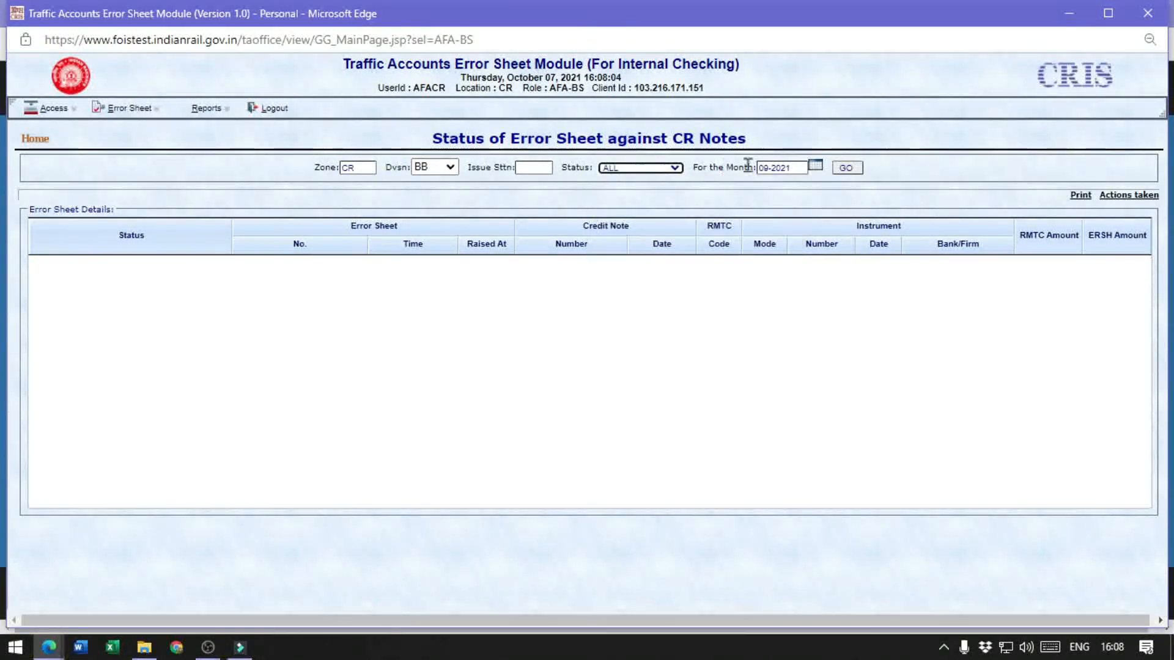
click(813, 166)
click(835, 243)
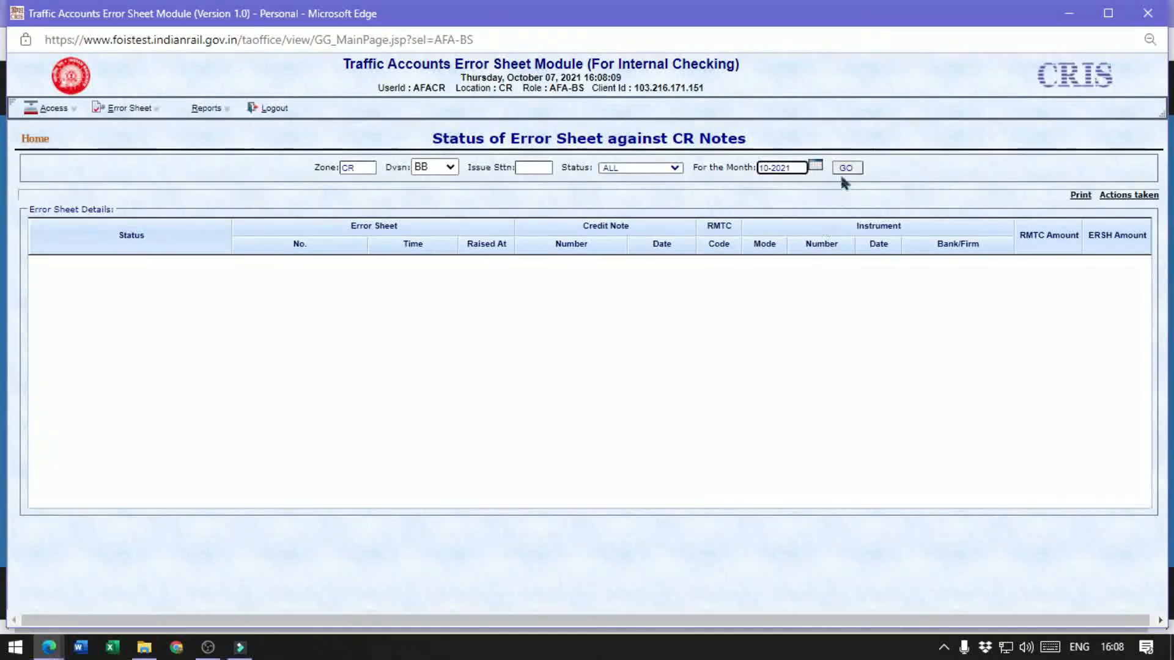
click(847, 168)
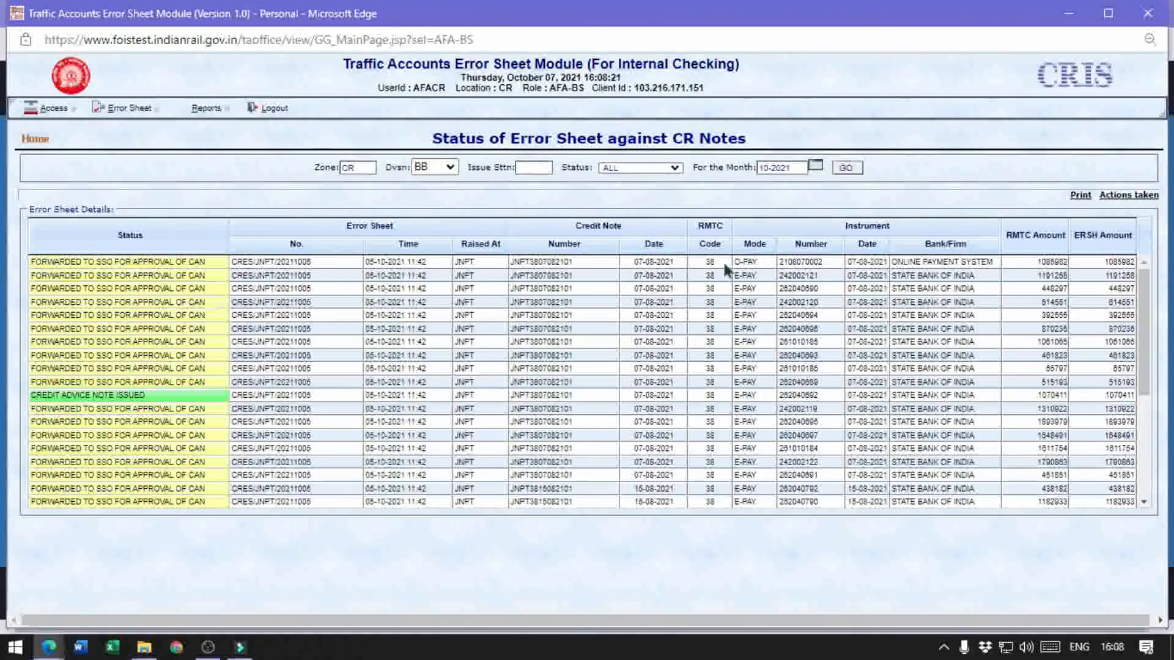
Review the BB division's error sheet statuses in the list and its printable report, then close the printable report
scroll(170, 303, down, 5)
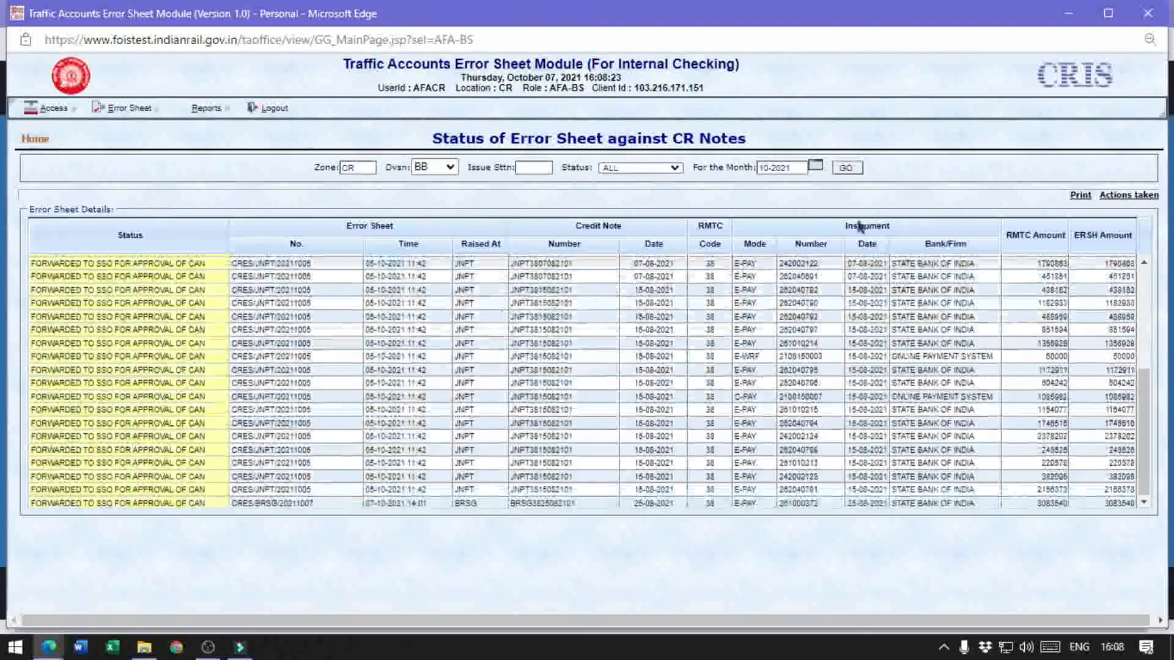
scroll(177, 363, up, 5)
scroll(177, 364, down, 5)
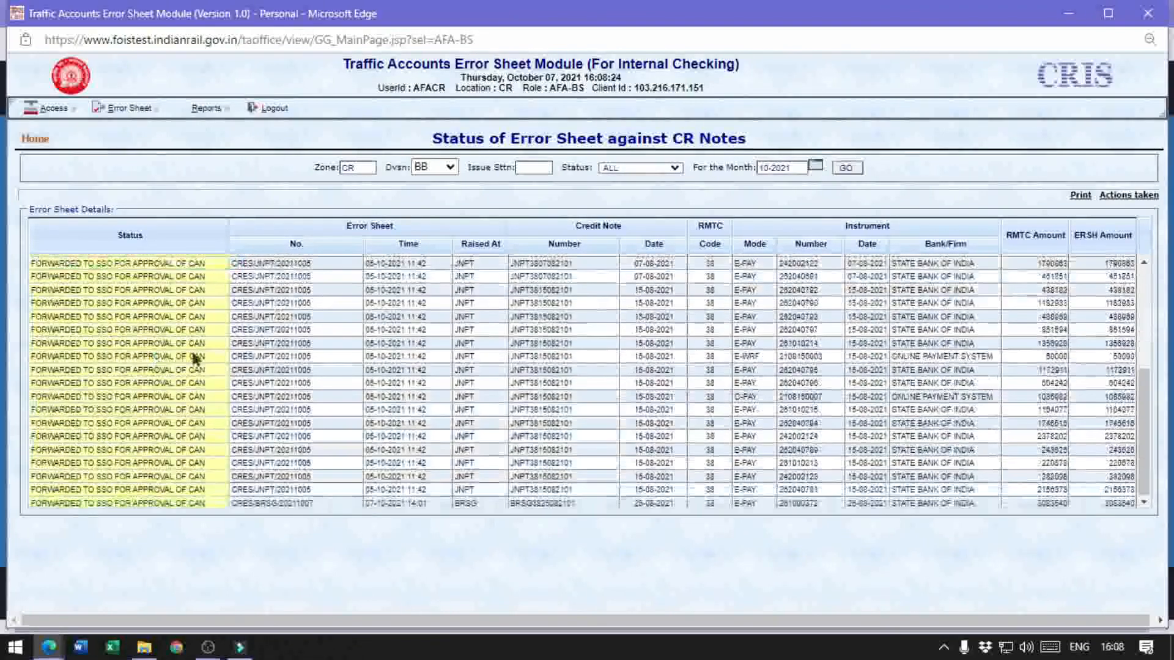
click(276, 307)
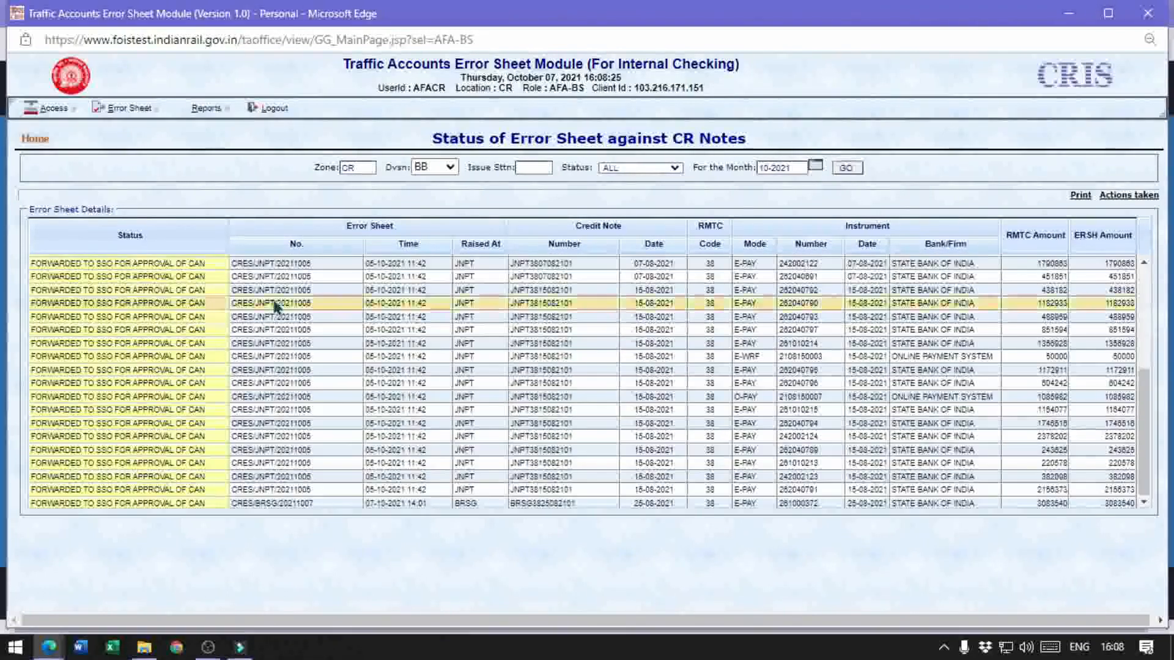
click(1079, 197)
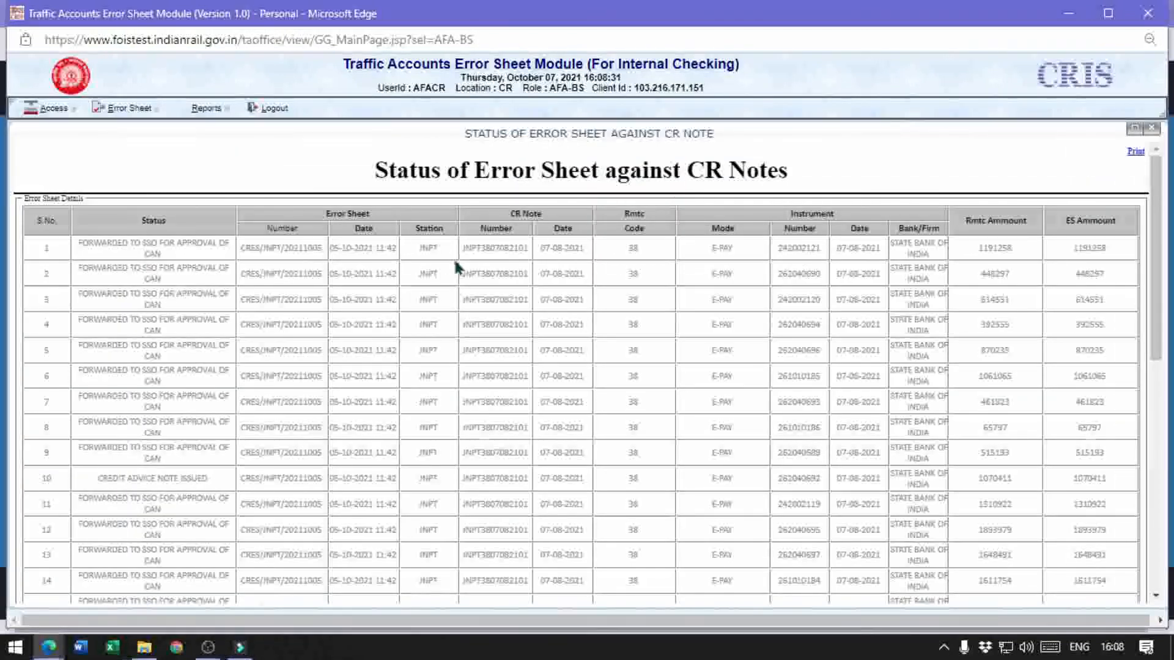
scroll(560, 296, down, 1)
scroll(561, 309, up, 1)
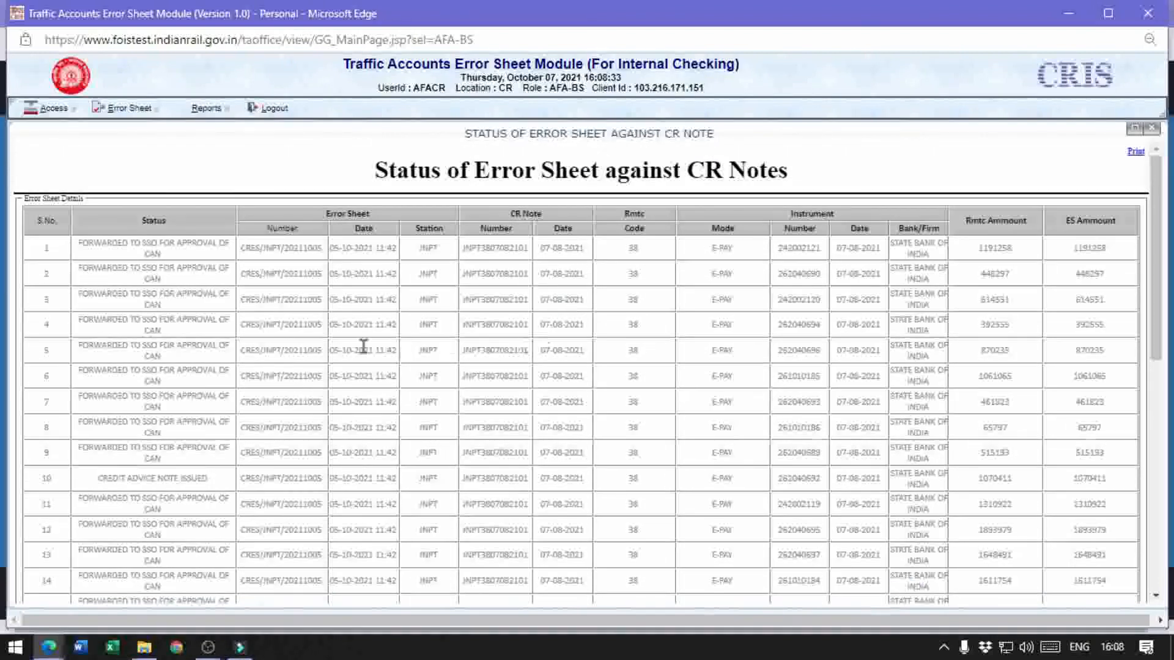
click(1151, 128)
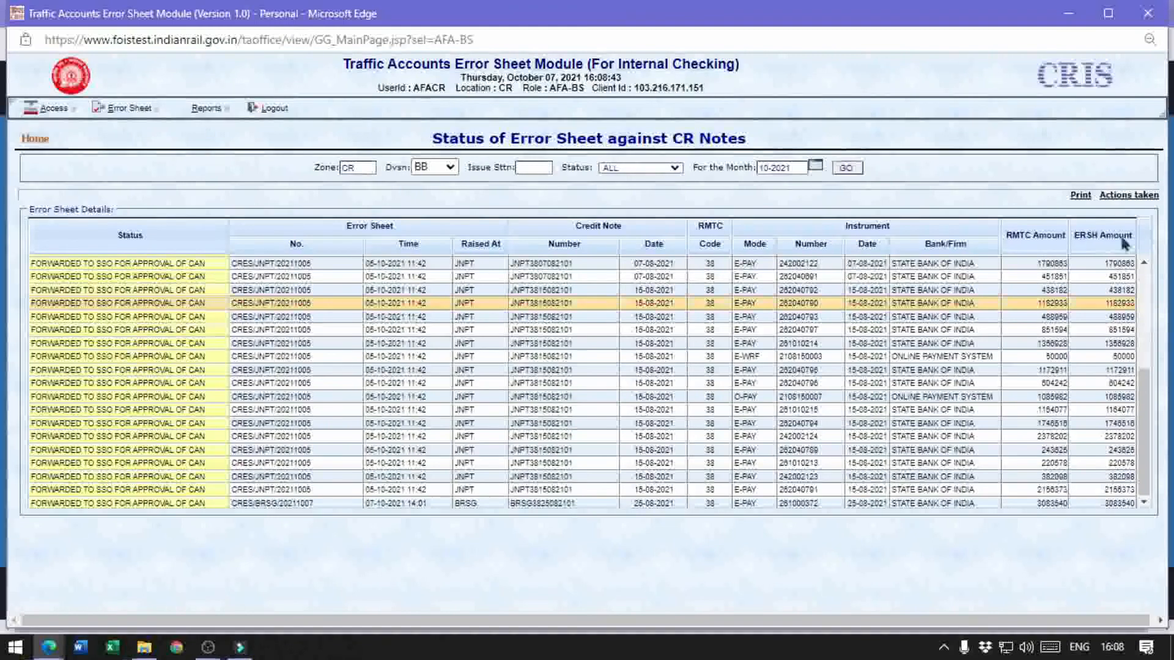
scroll(1122, 315, up, 5)
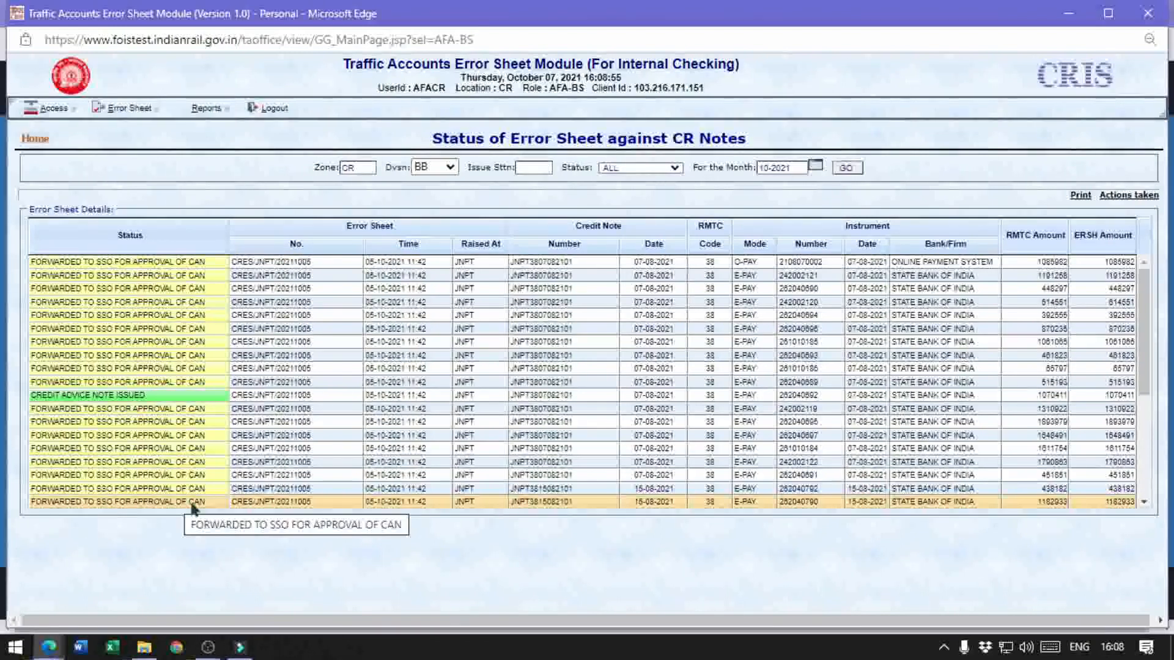
click(541, 342)
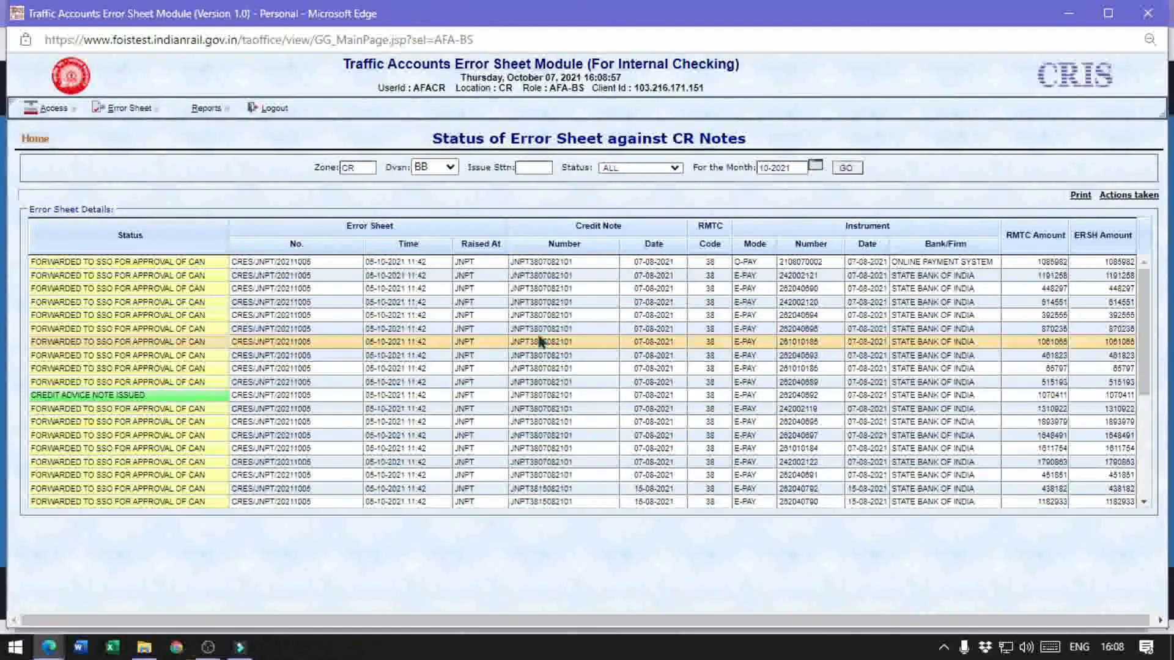
Run the Error Sheet Raised report for ALL divisions and the month 10-2021
click(206, 108)
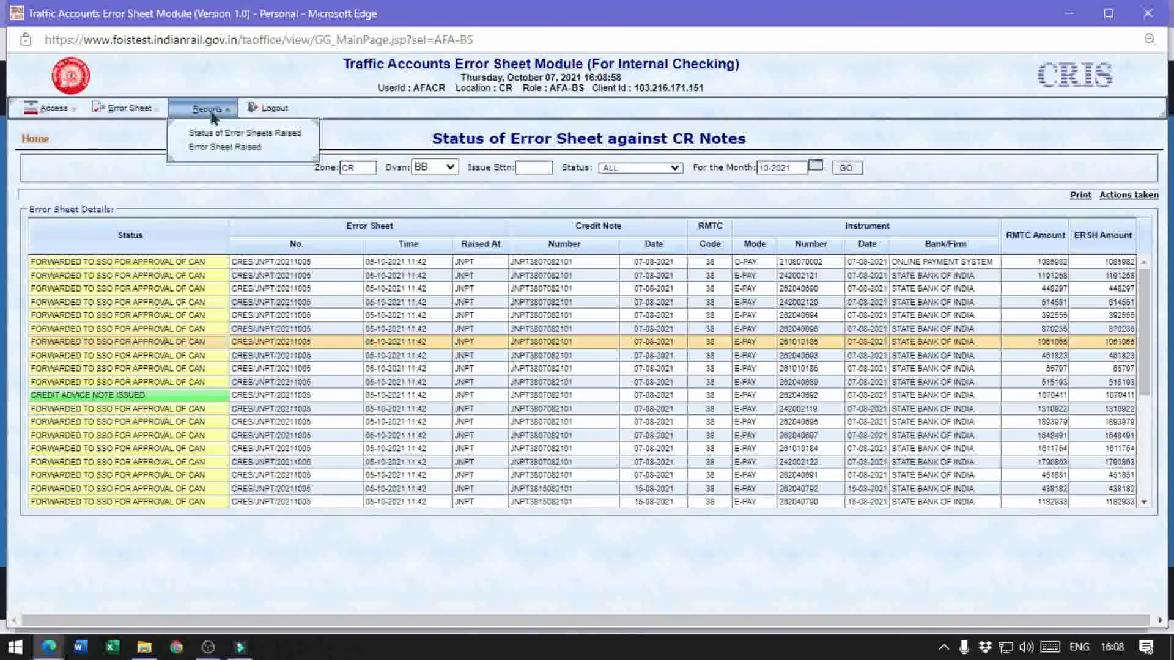
click(208, 150)
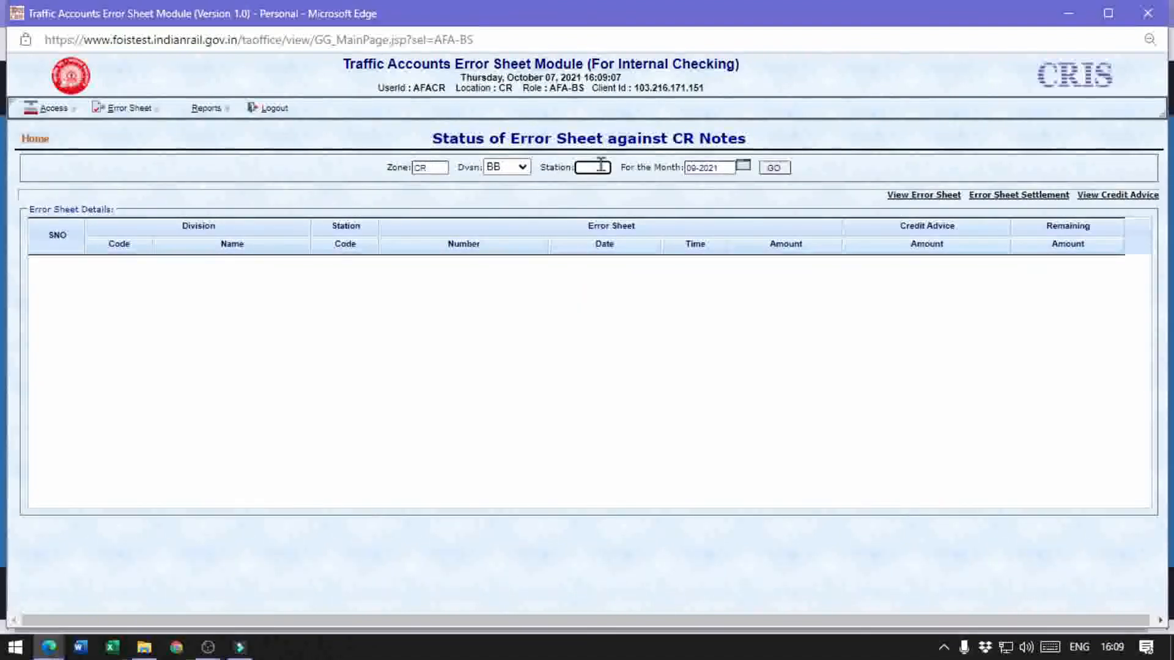
click(723, 166)
click(741, 167)
click(778, 169)
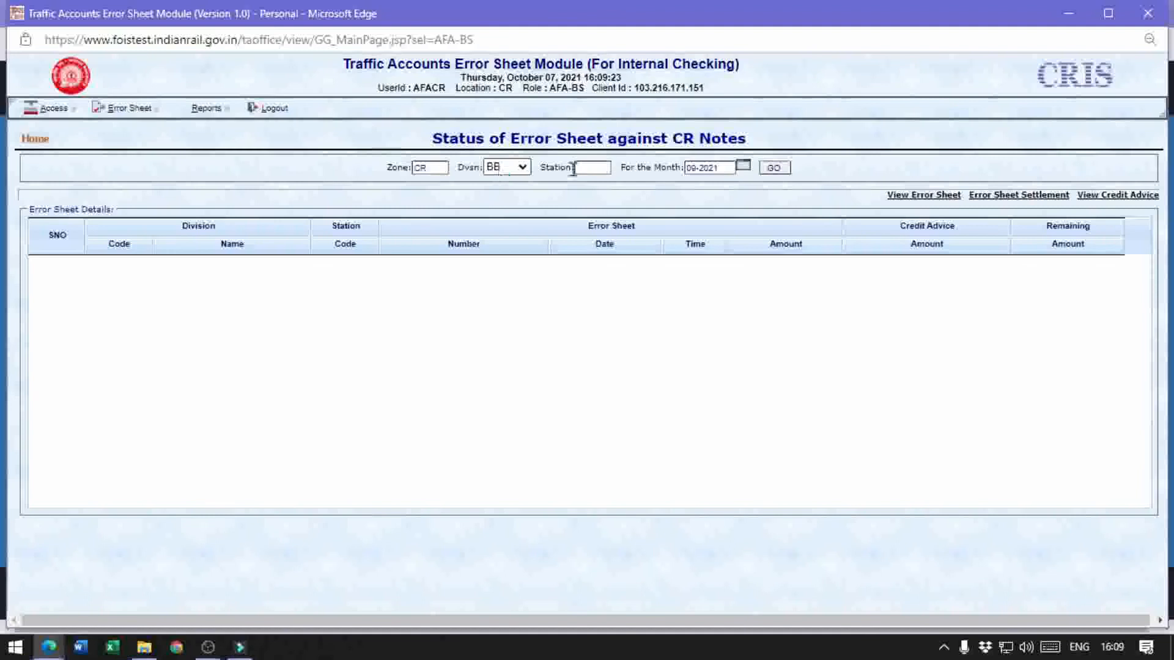
click(743, 168)
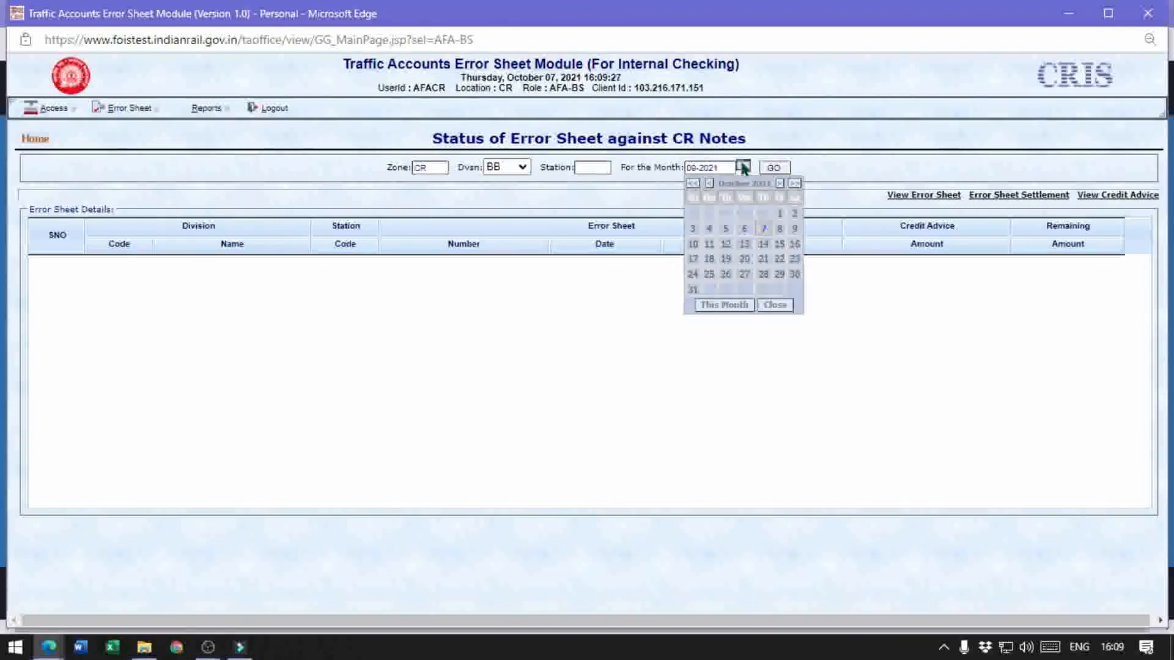
click(519, 169)
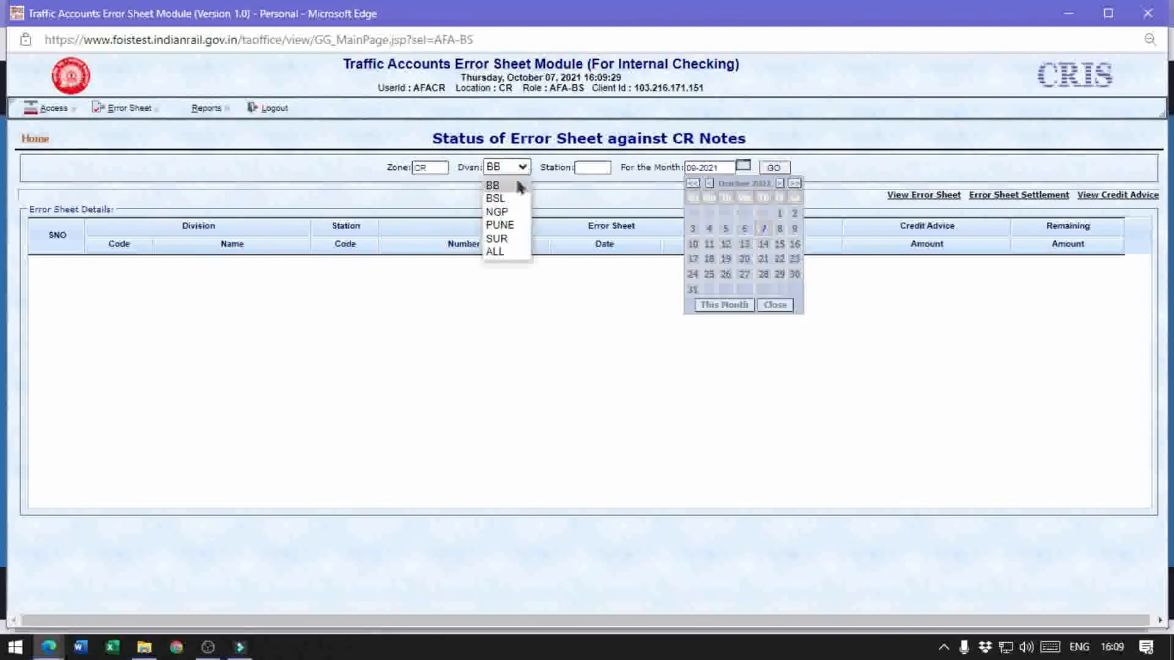
click(494, 252)
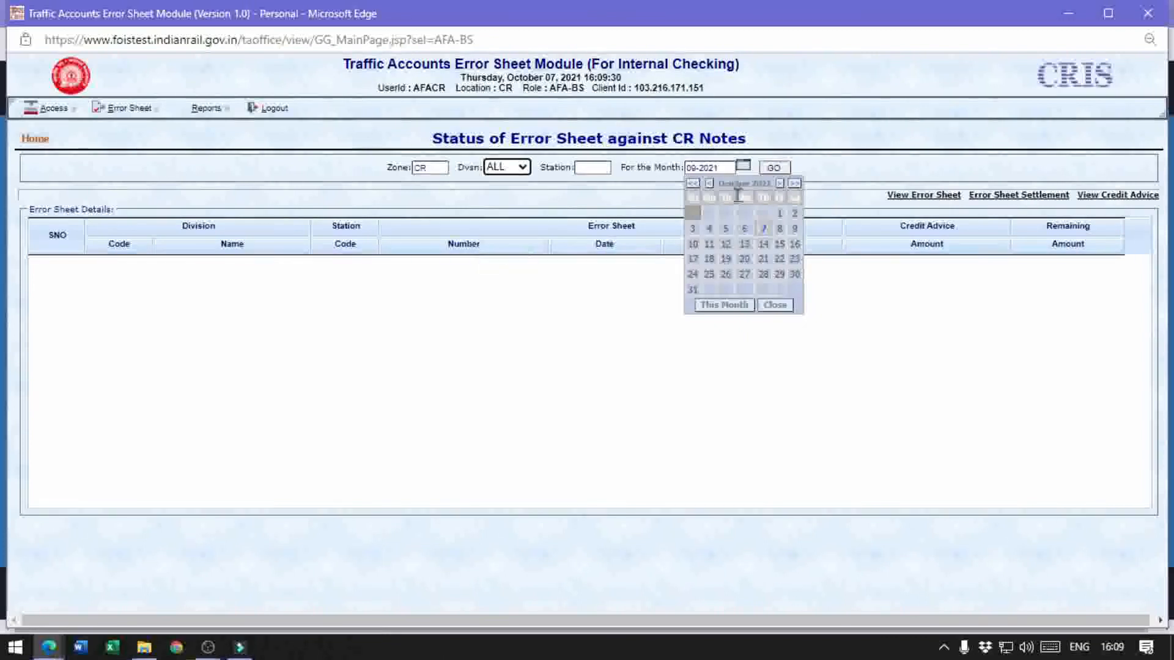
click(739, 232)
click(772, 169)
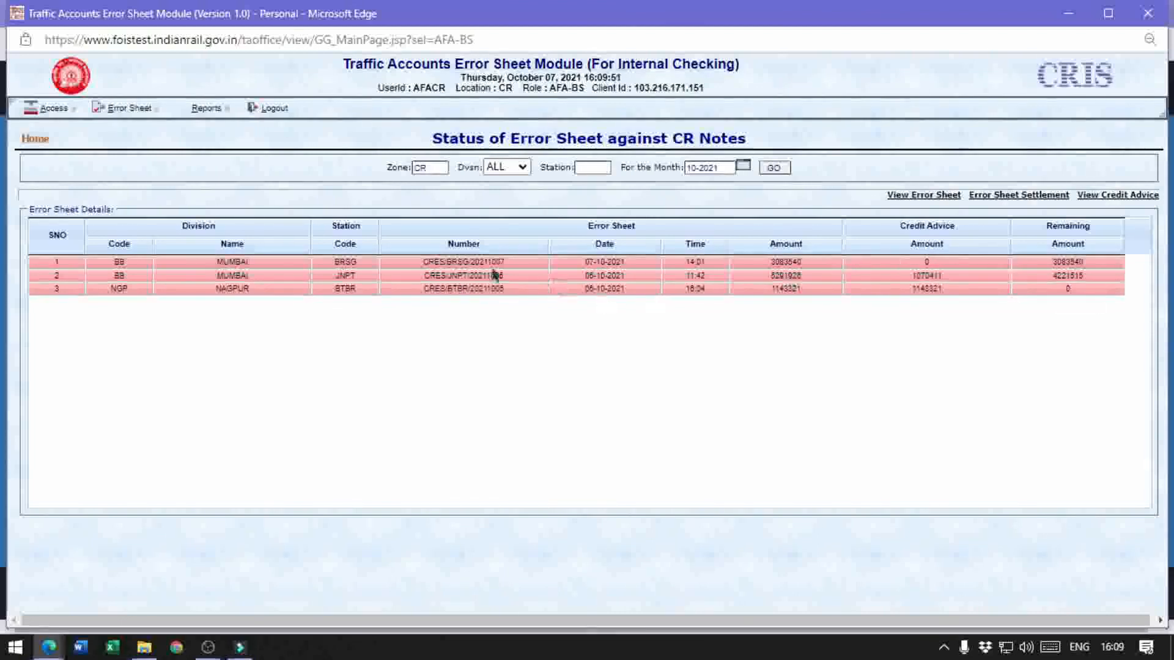
View the full error sheet of the JNPT station entry and close it
click(538, 276)
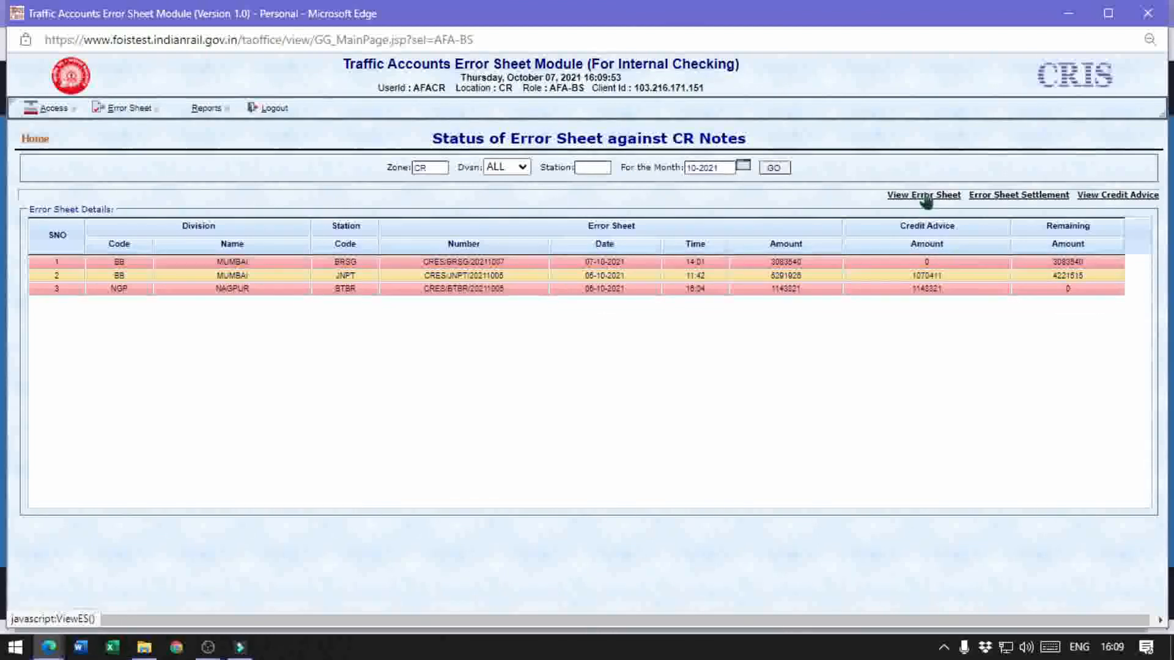
click(925, 195)
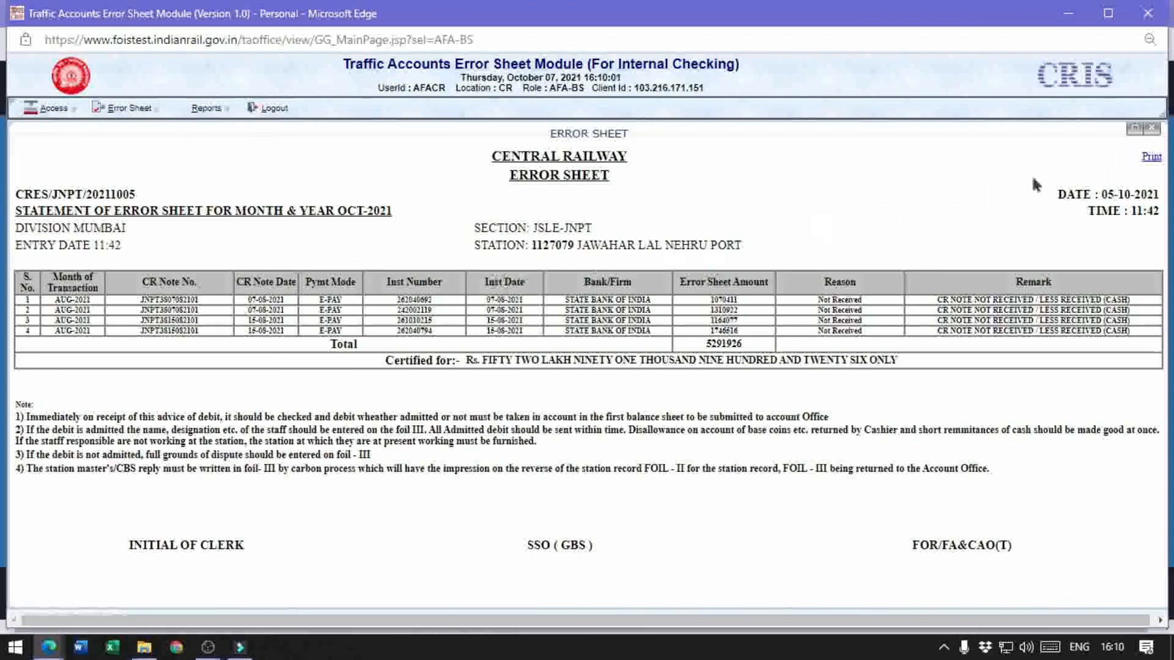
click(1151, 128)
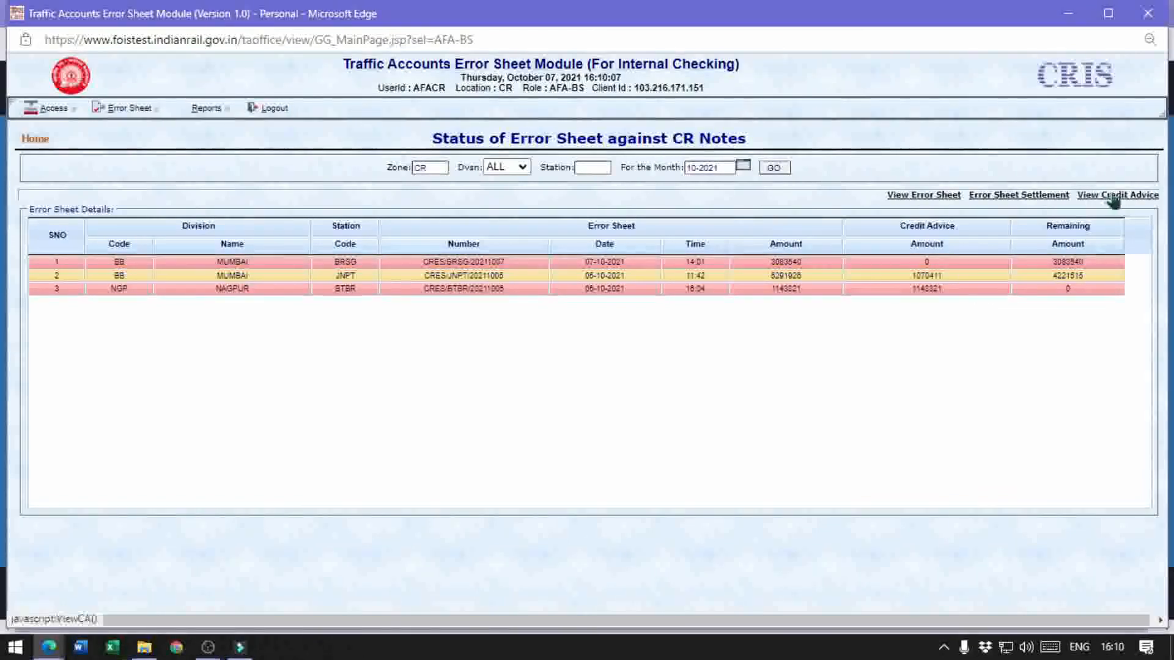
View the credit advice note for the JNPT error sheet, close it, and log out
click(1137, 201)
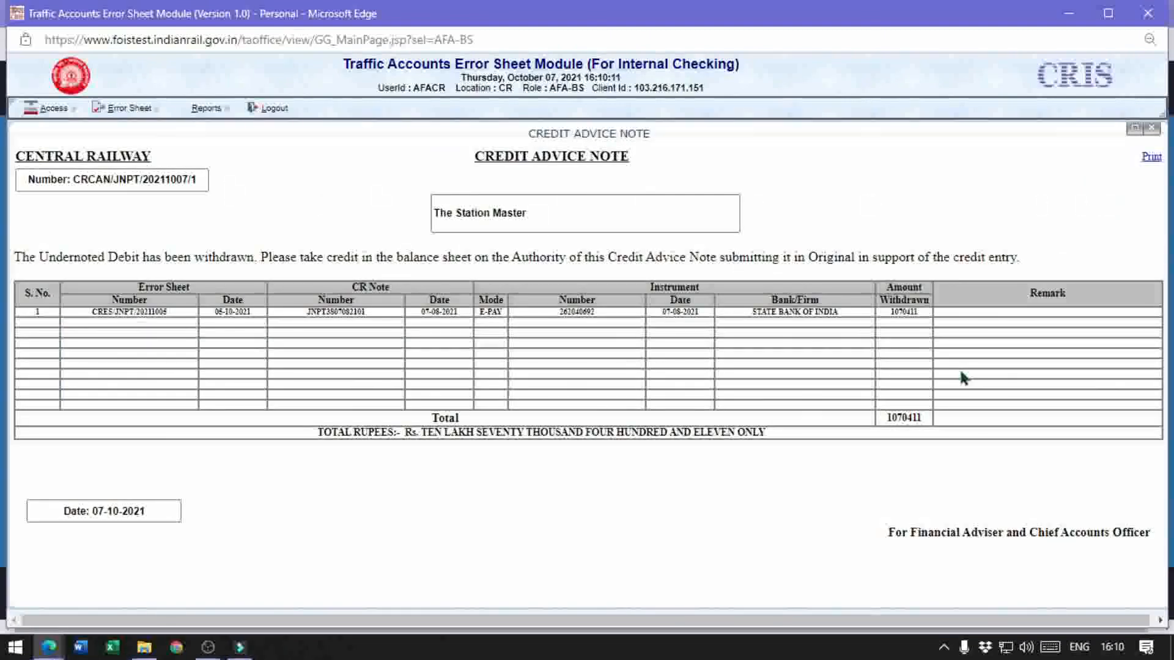
click(1150, 129)
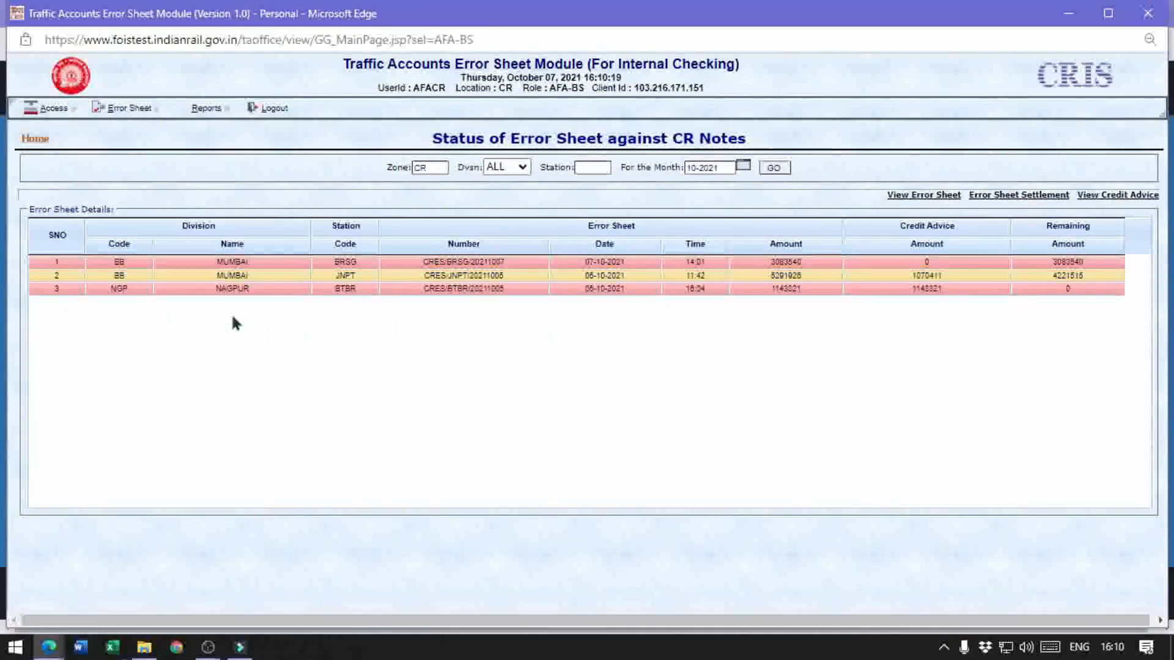
click(272, 109)
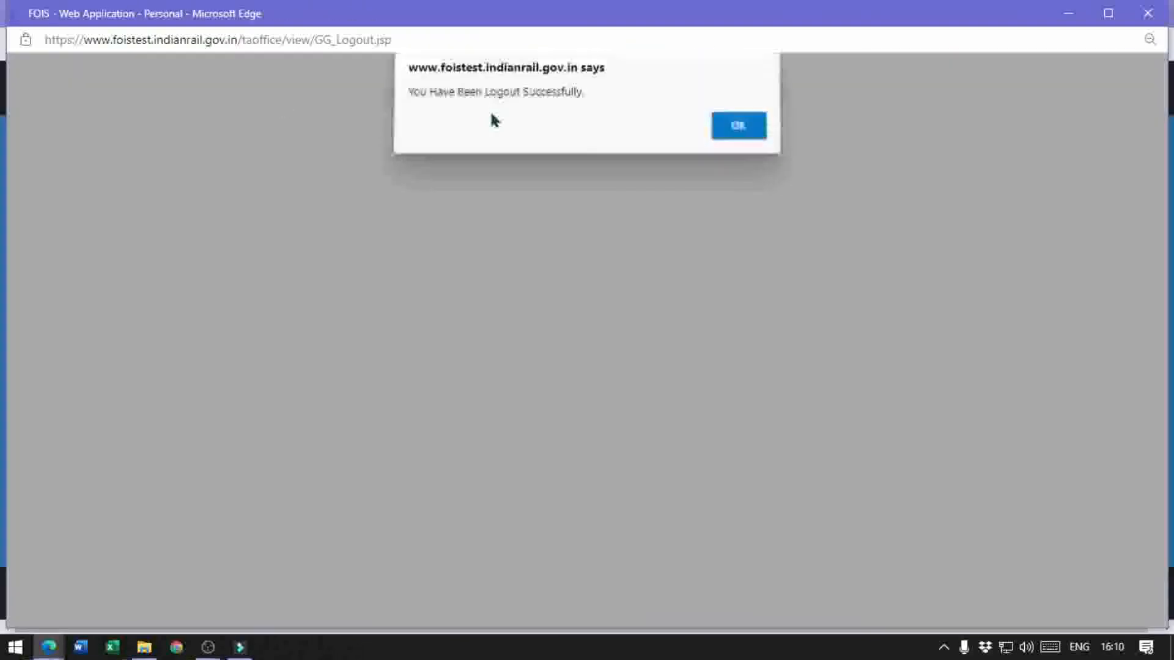